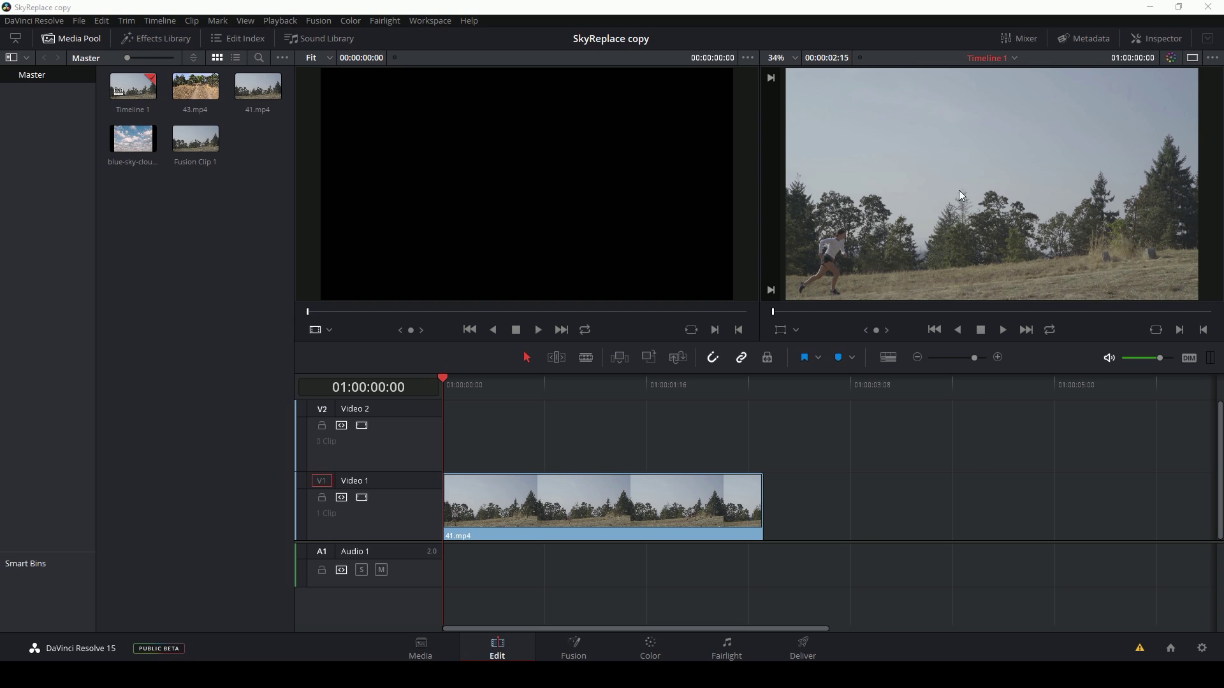
Step: Turn on looped playback and play the 41.mp4 running clip to review it
left_click(1050, 330)
left_click(1003, 330)
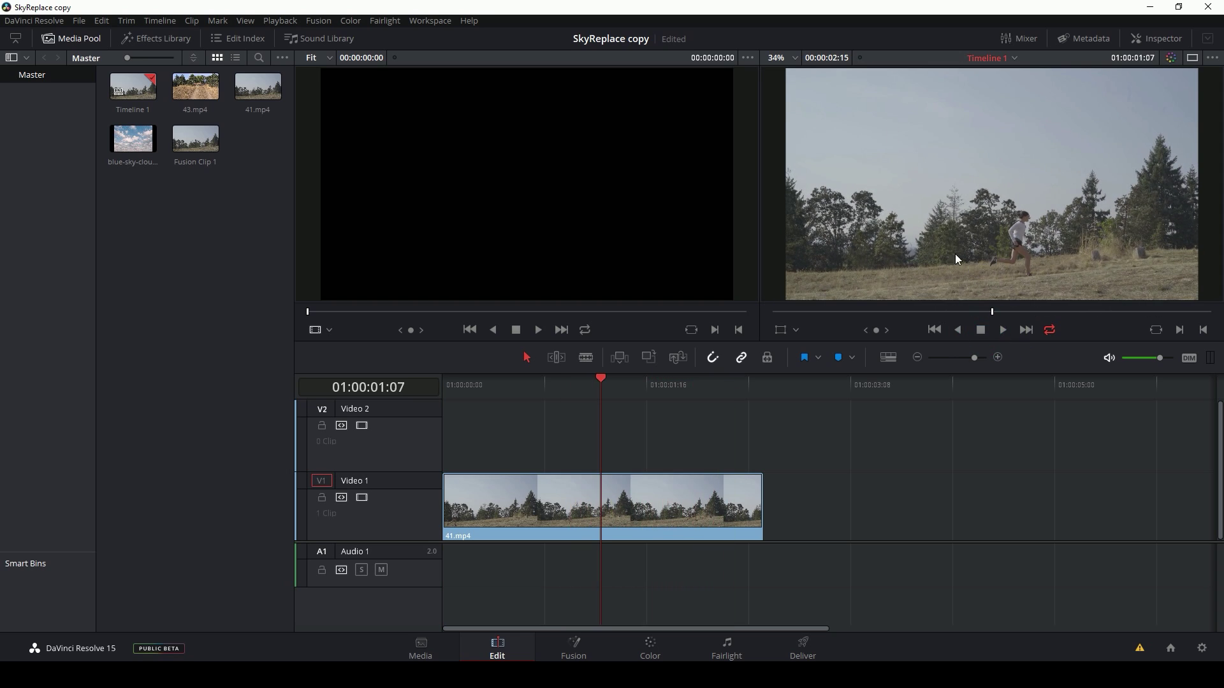
Step: Put the blue sky image on V2, trim it to 41.mp4's length, and combine both into Fusion Clip 2
left_click_drag(133, 138, 449, 420)
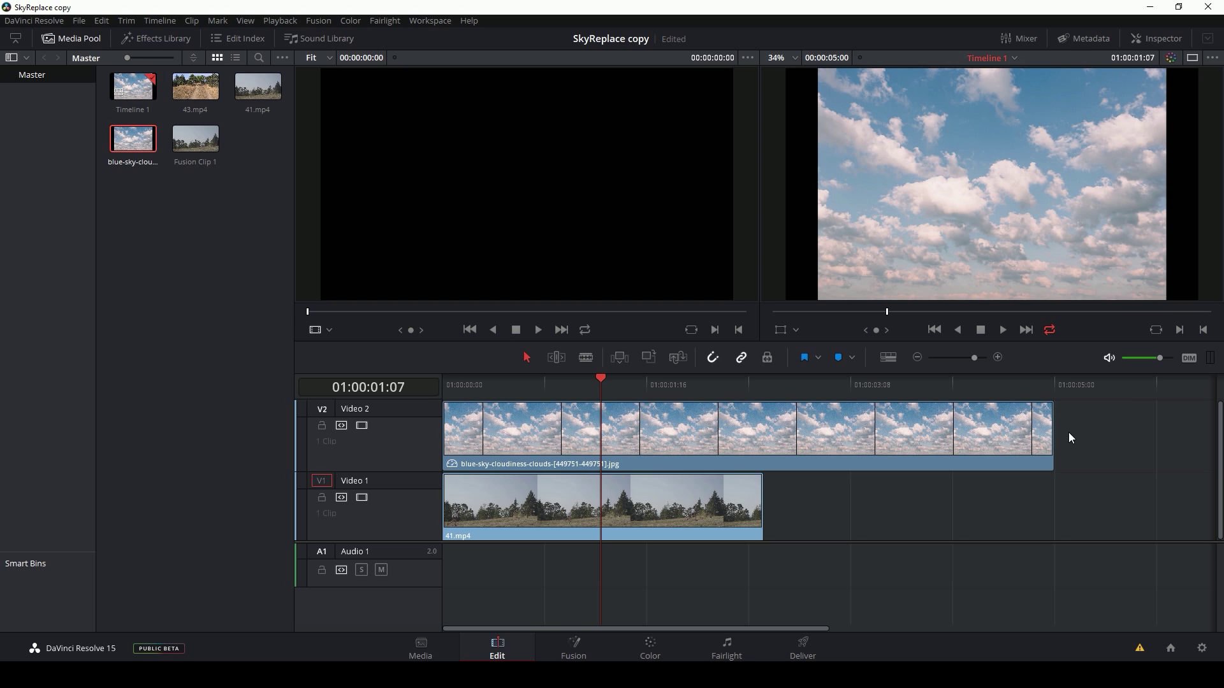
left_click_drag(1049, 440, 762, 453)
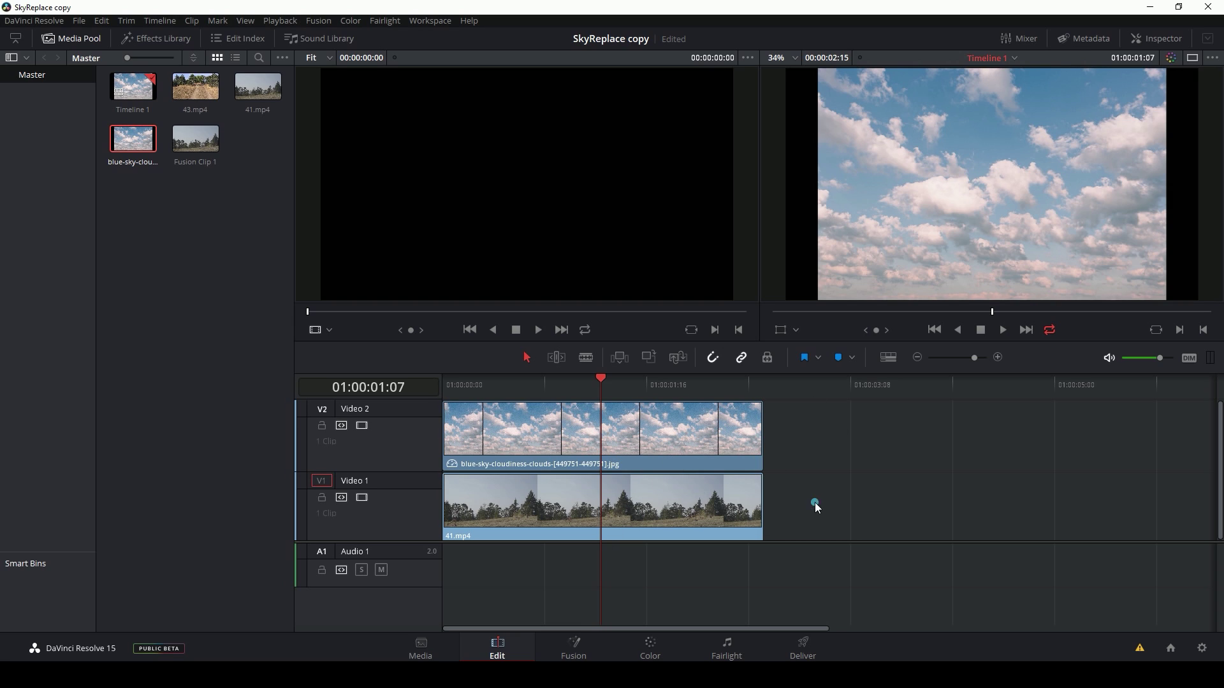
left_click_drag(824, 504, 663, 460)
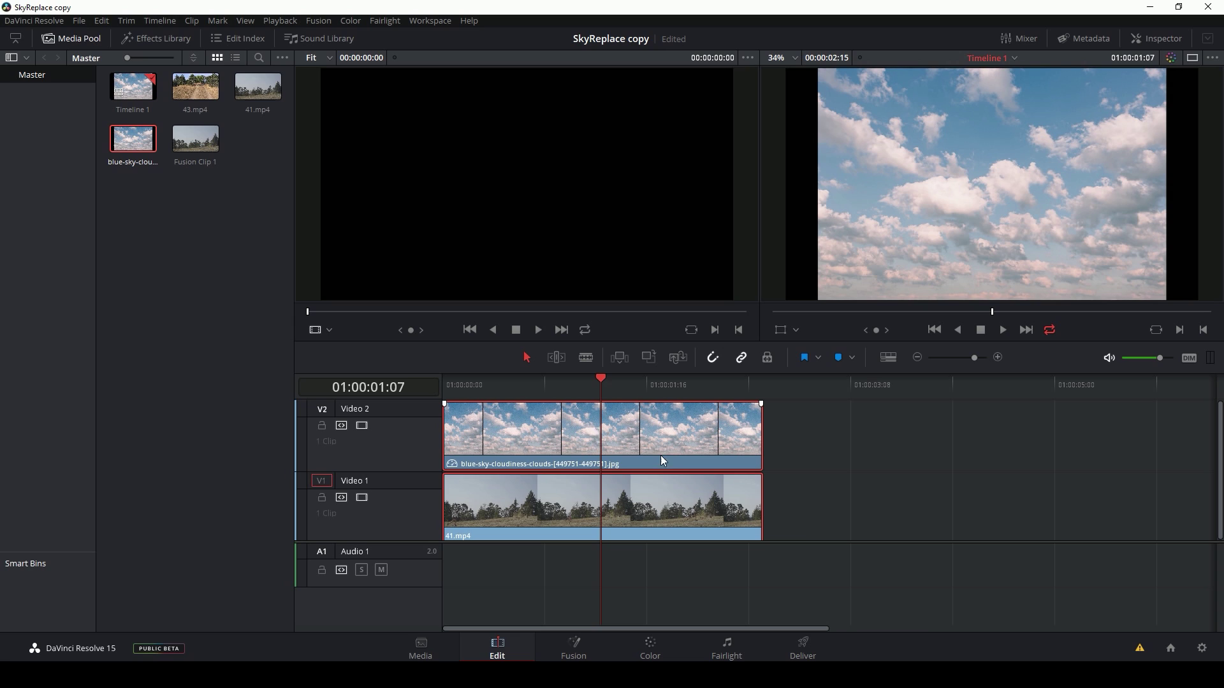
right_click(637, 431)
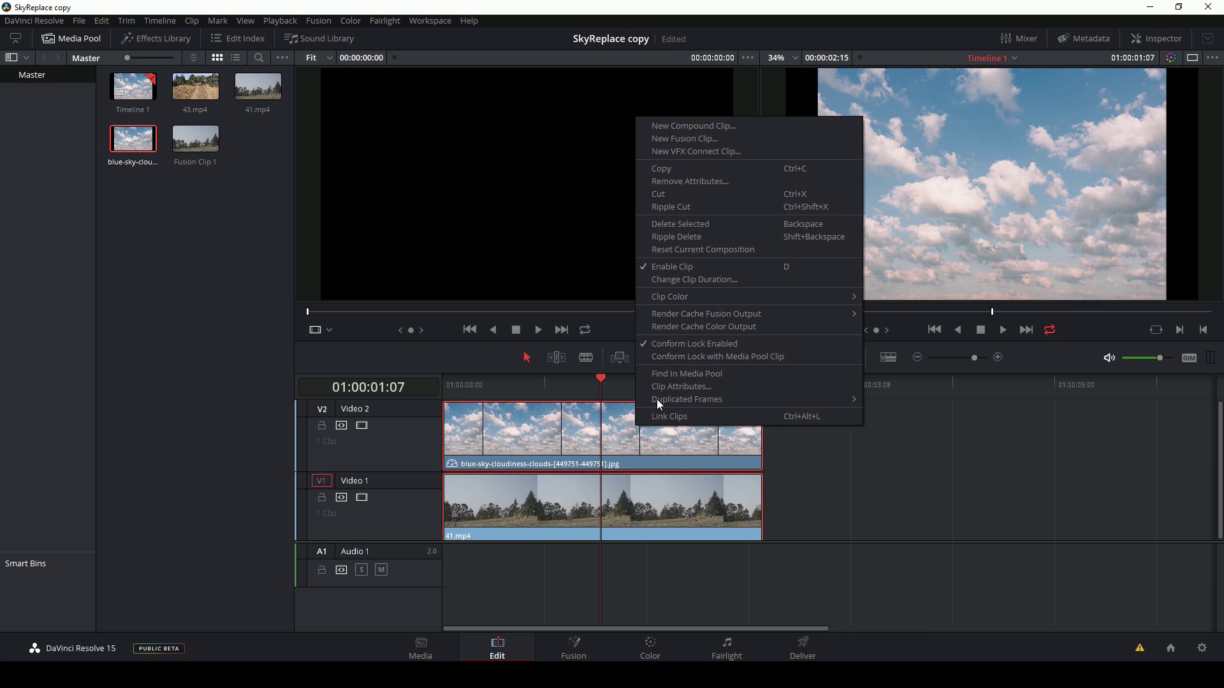
left_click(731, 139)
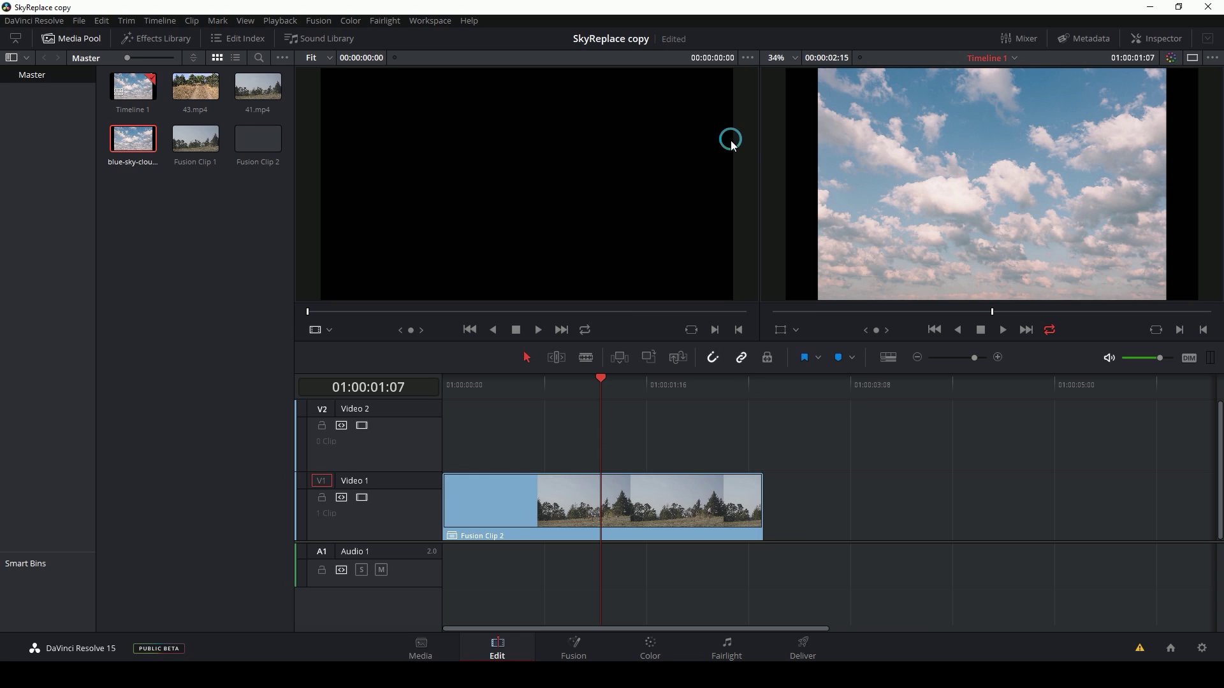
Step: On the Fusion page, load MediaIn1's running footage and MediaIn2's sky image into the viewer
left_click(575, 648)
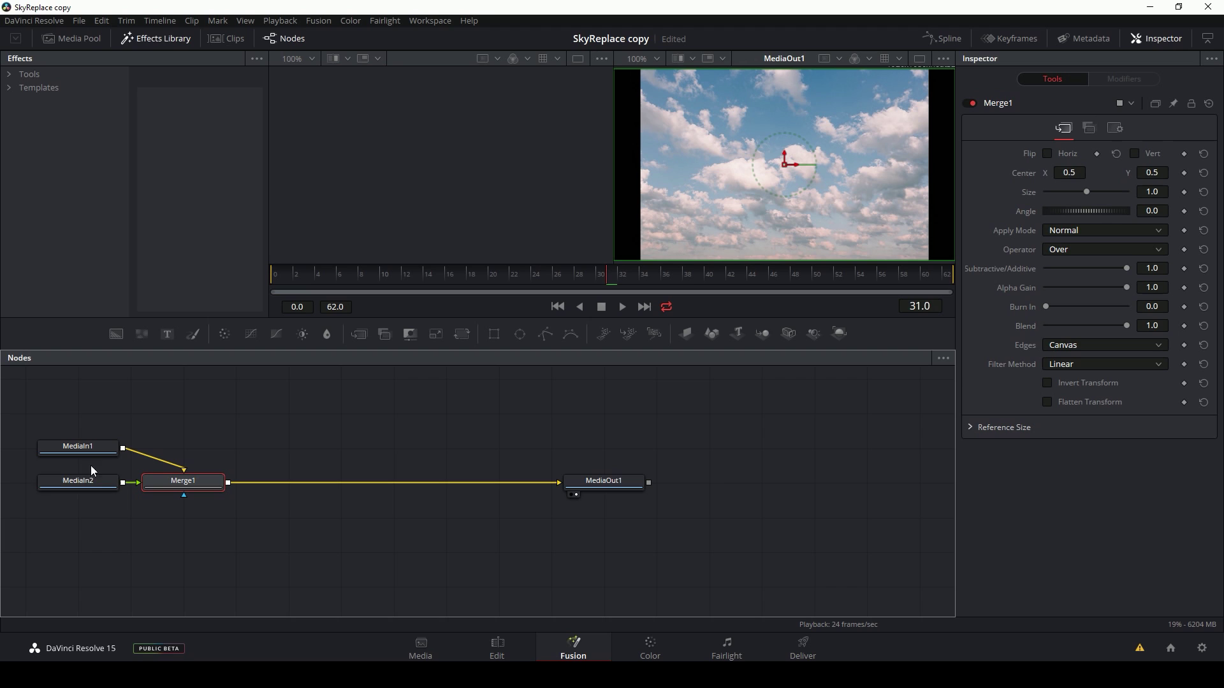
left_click(91, 449)
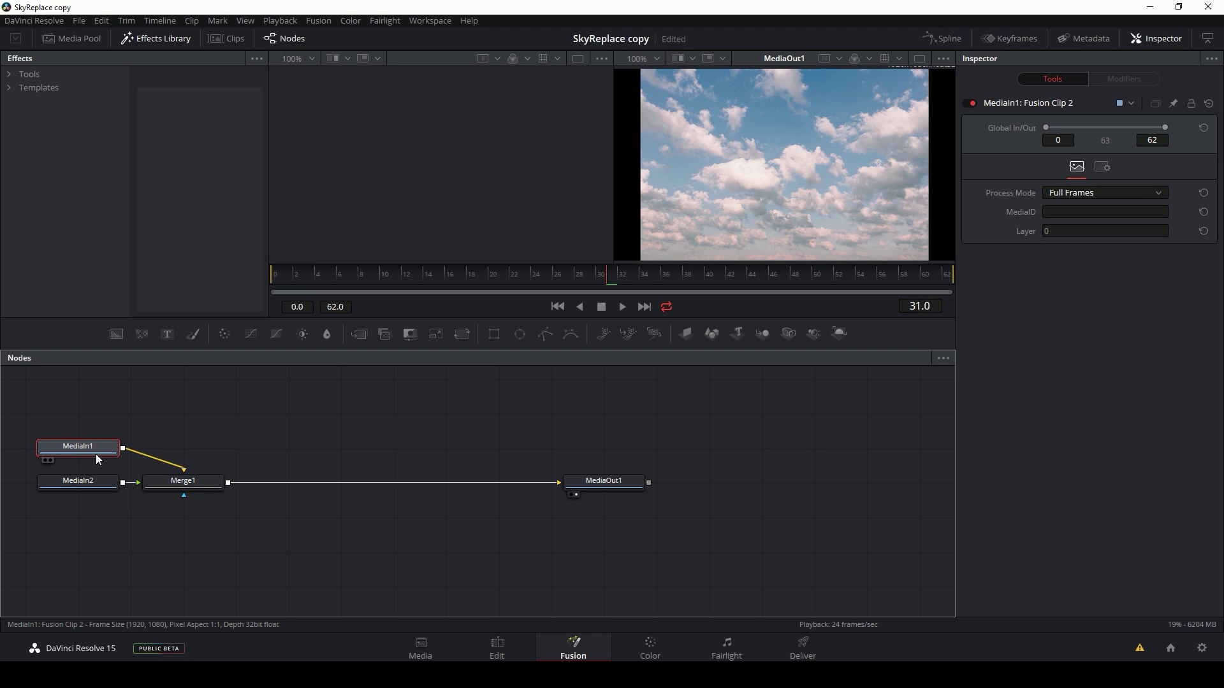
key("1")
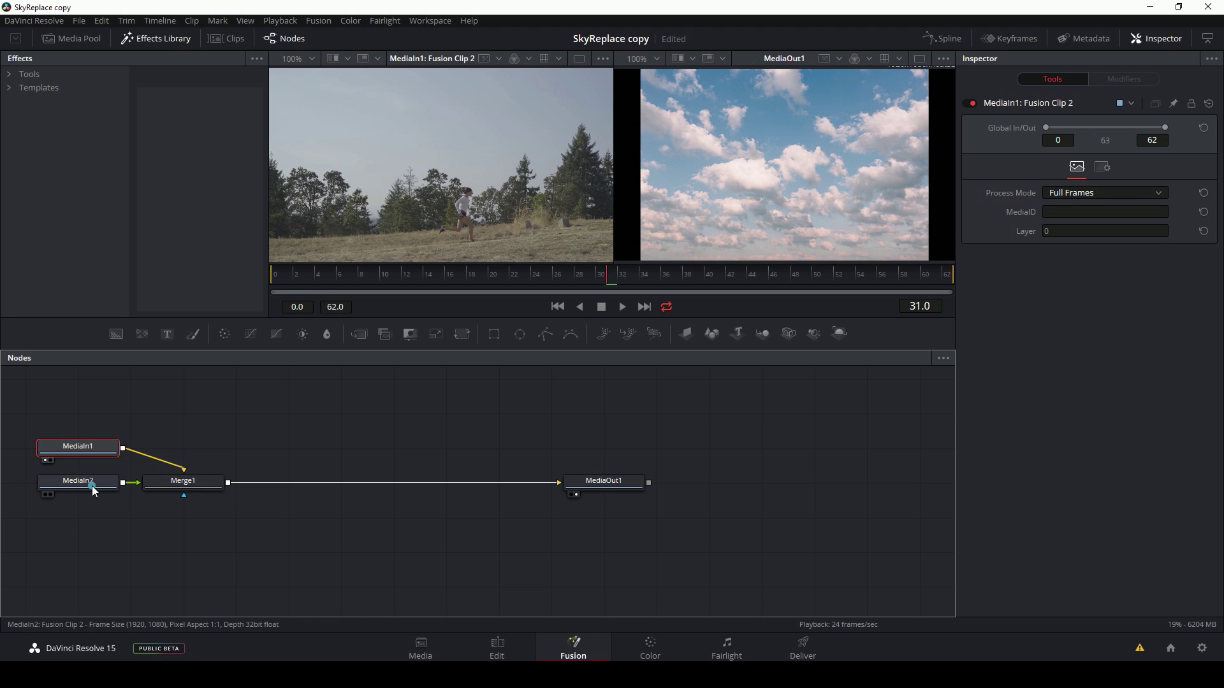
left_click_drag(92, 485, 445, 227)
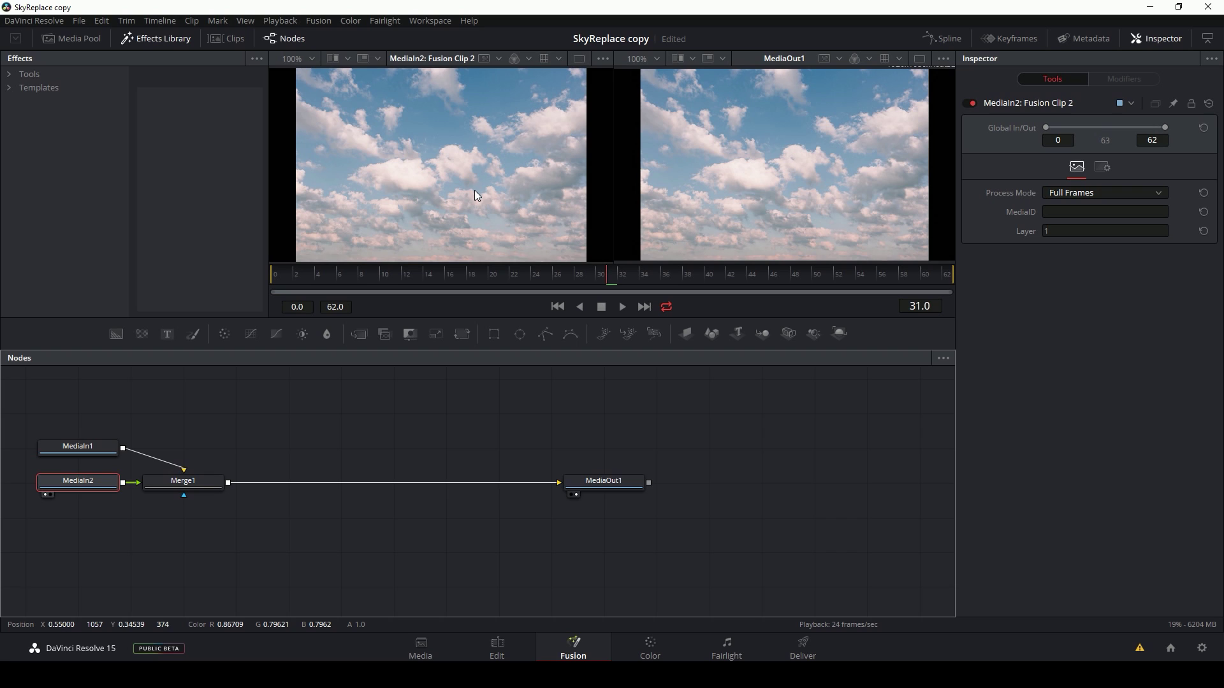
Step: Rewire Merge1 with MediaIn2 as background and MediaIn1 as foreground, and view the composite
left_click_drag(82, 488, 208, 415)
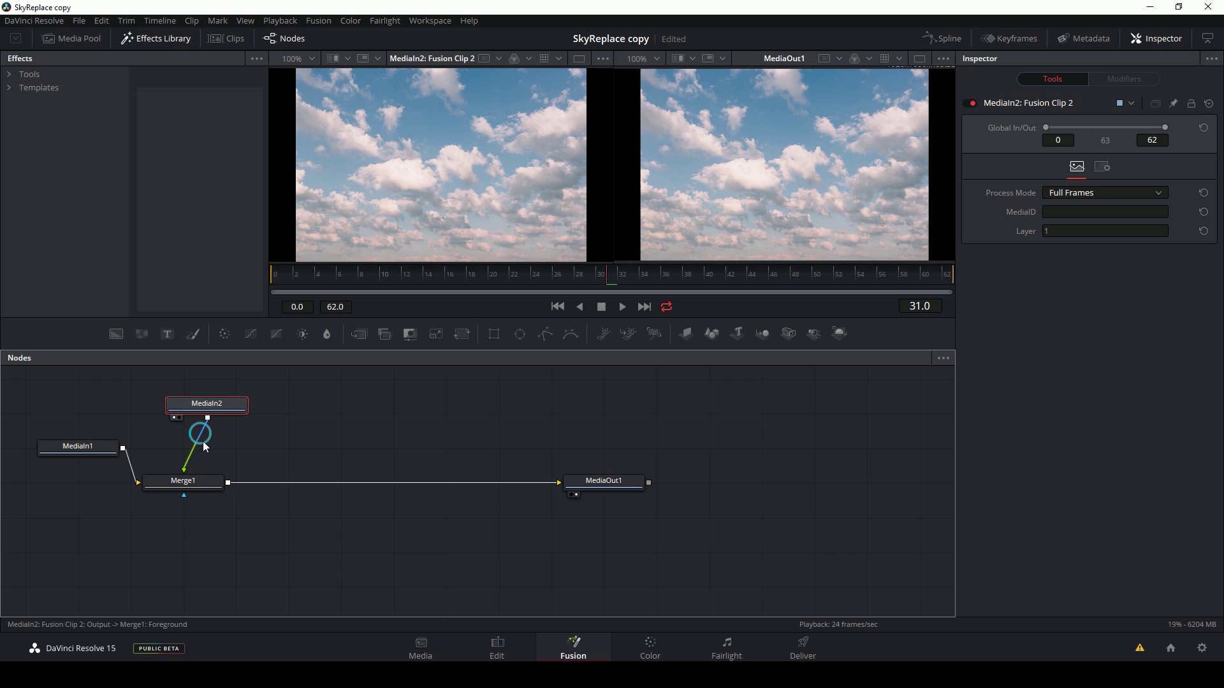
left_click_drag(180, 481, 314, 475)
left_click_drag(226, 412, 263, 479)
left_click_drag(83, 446, 308, 476)
left_click(318, 478)
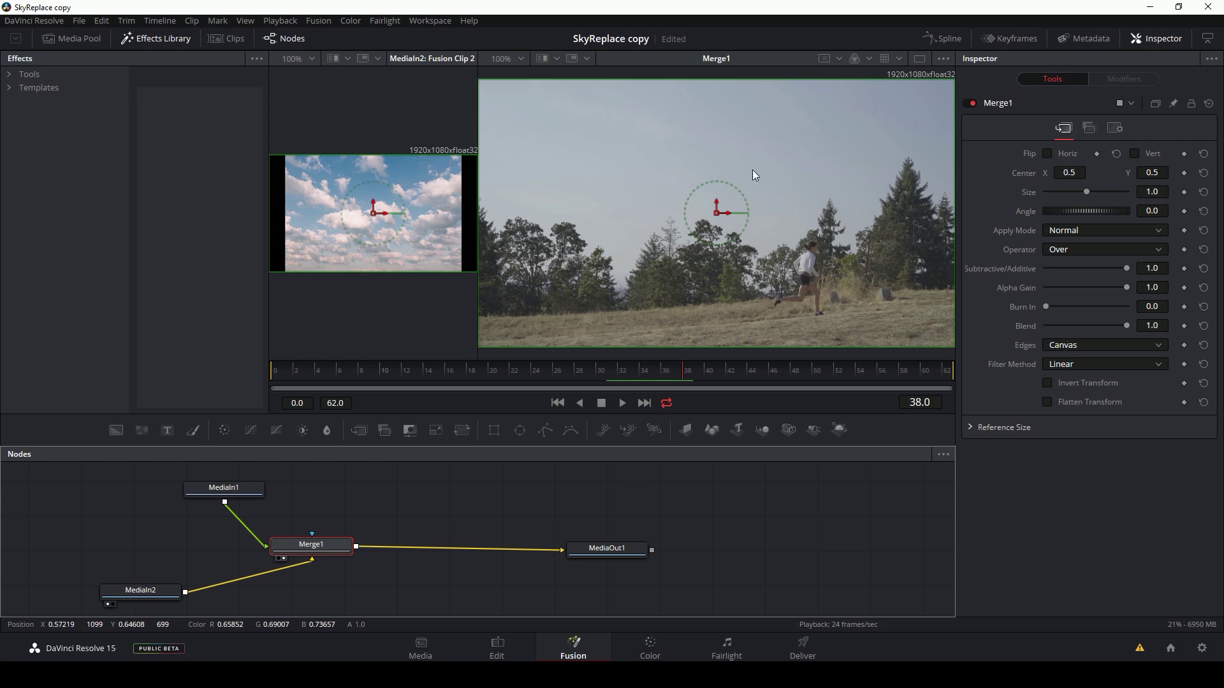
Step: Reposition Merge1 and MediaIn1 in the node graph and show MediaIn1 in the left viewer
left_click_drag(287, 541, 341, 555)
left_click_drag(224, 490, 188, 496)
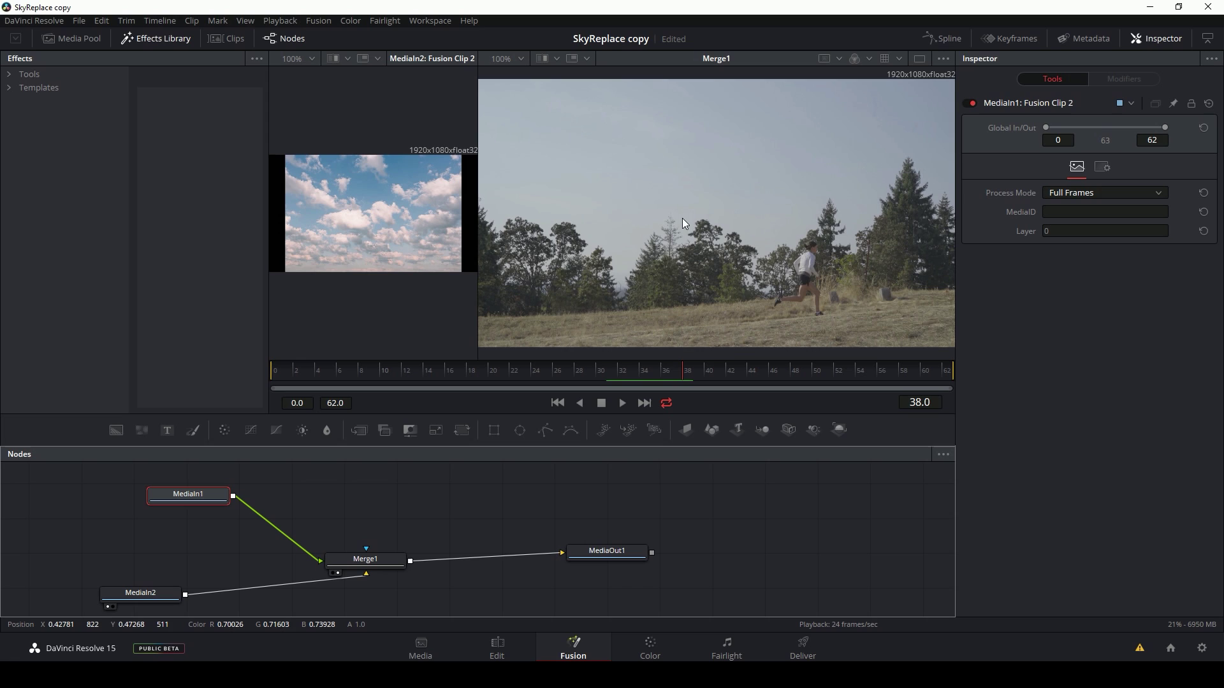
left_click_drag(191, 496, 165, 505)
key("1")
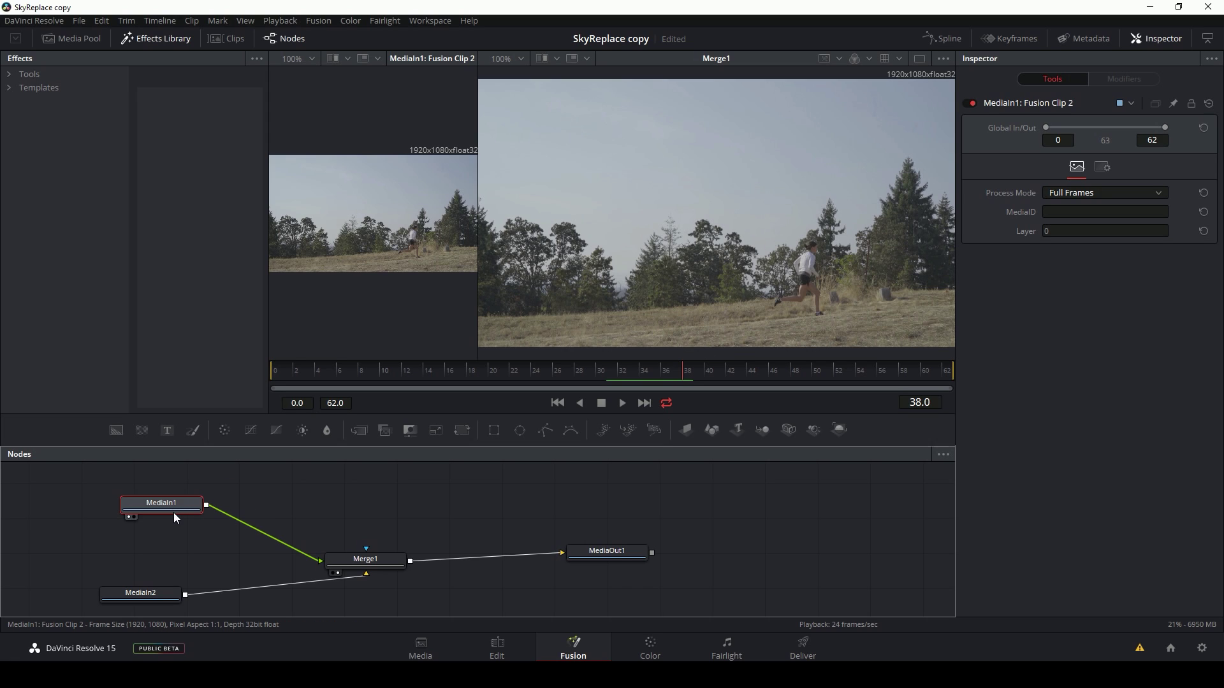
Step: Insert a Luma Keyer from Tools > Matte between MediaIn1 and Merge1
left_click(9, 75)
left_click(45, 261)
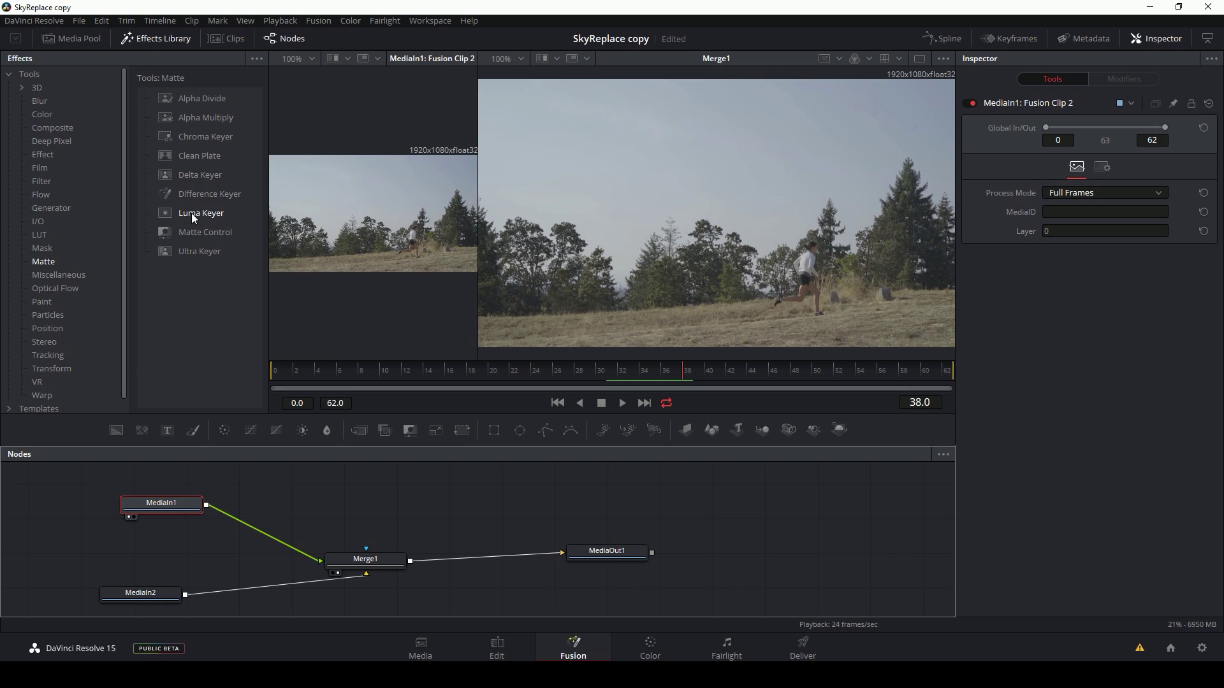
left_click_drag(287, 490, 269, 536)
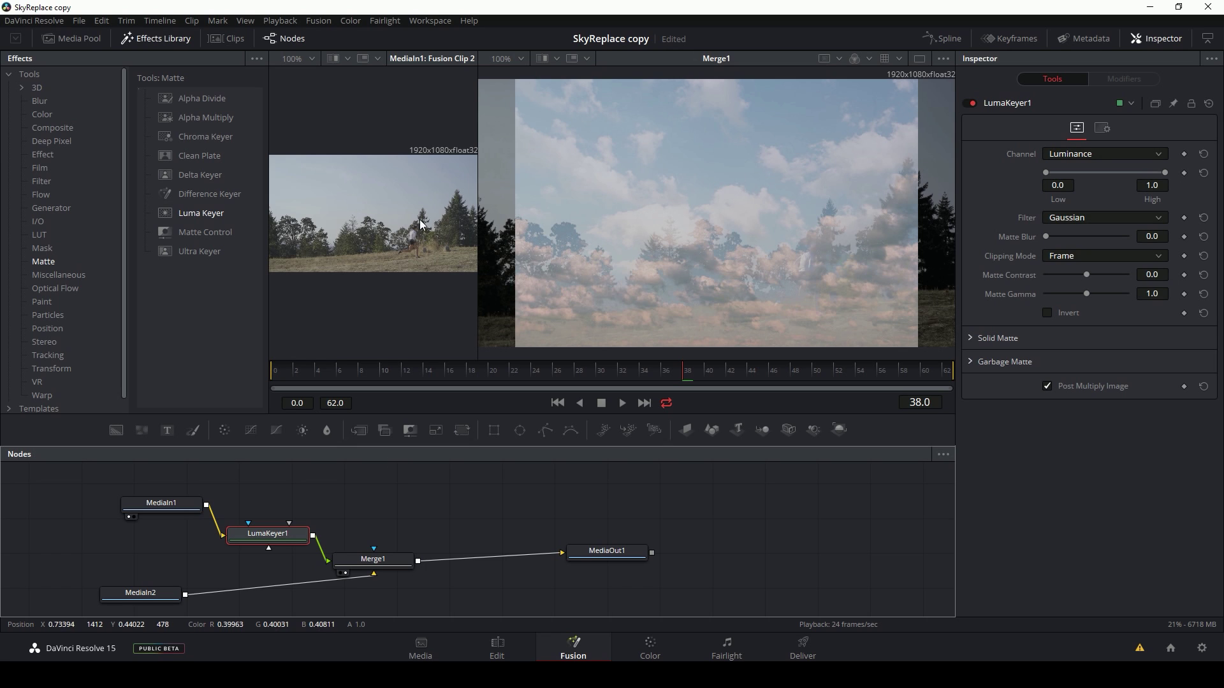
Step: Enlarge the viewers and test the Luma Keyer's High and Low threshold sliders
left_click(477, 197)
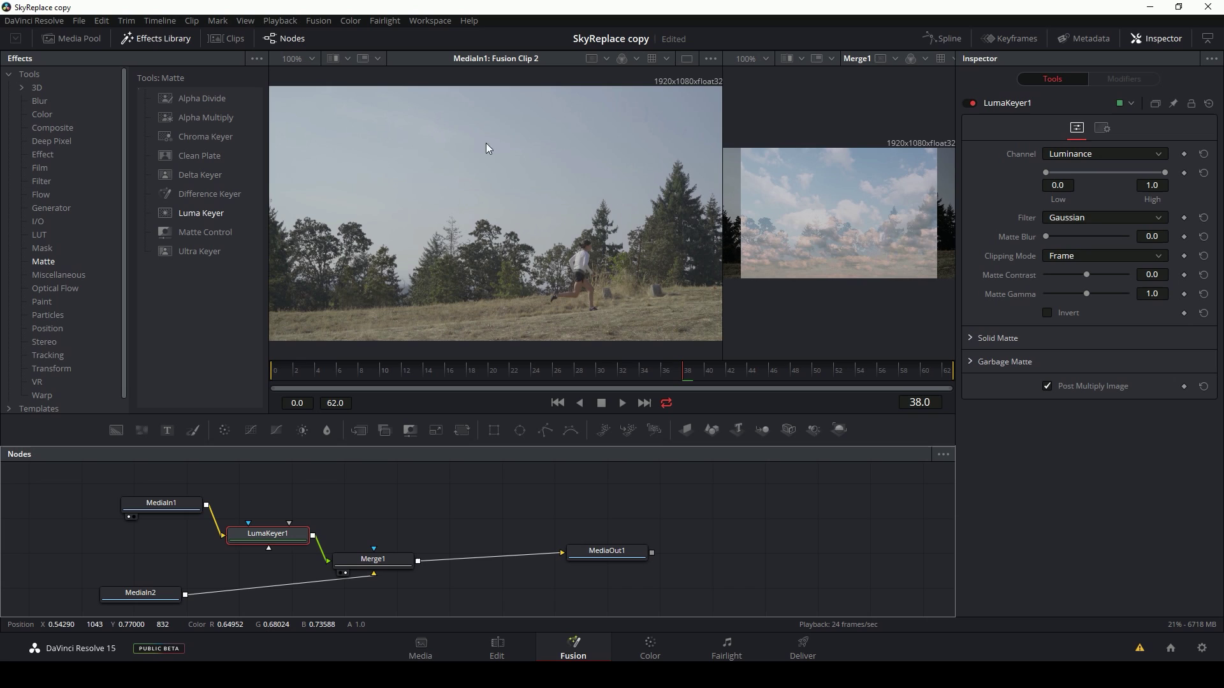
left_click(724, 166)
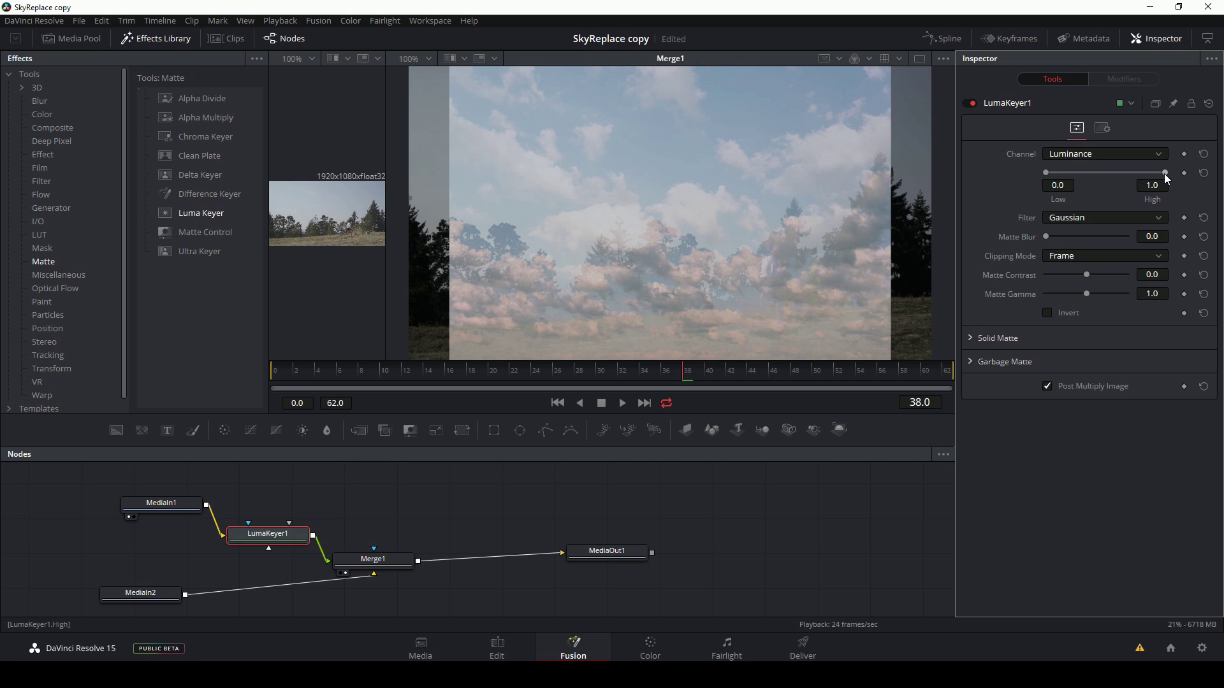
mouse_move(1165, 178)
left_mouse_down()
mouse_move(1078, 179)
mouse_move(1166, 174)
left_mouse_up()
mouse_move(1046, 173)
left_mouse_down()
mouse_move(1086, 177)
mouse_move(1049, 176)
left_mouse_up()
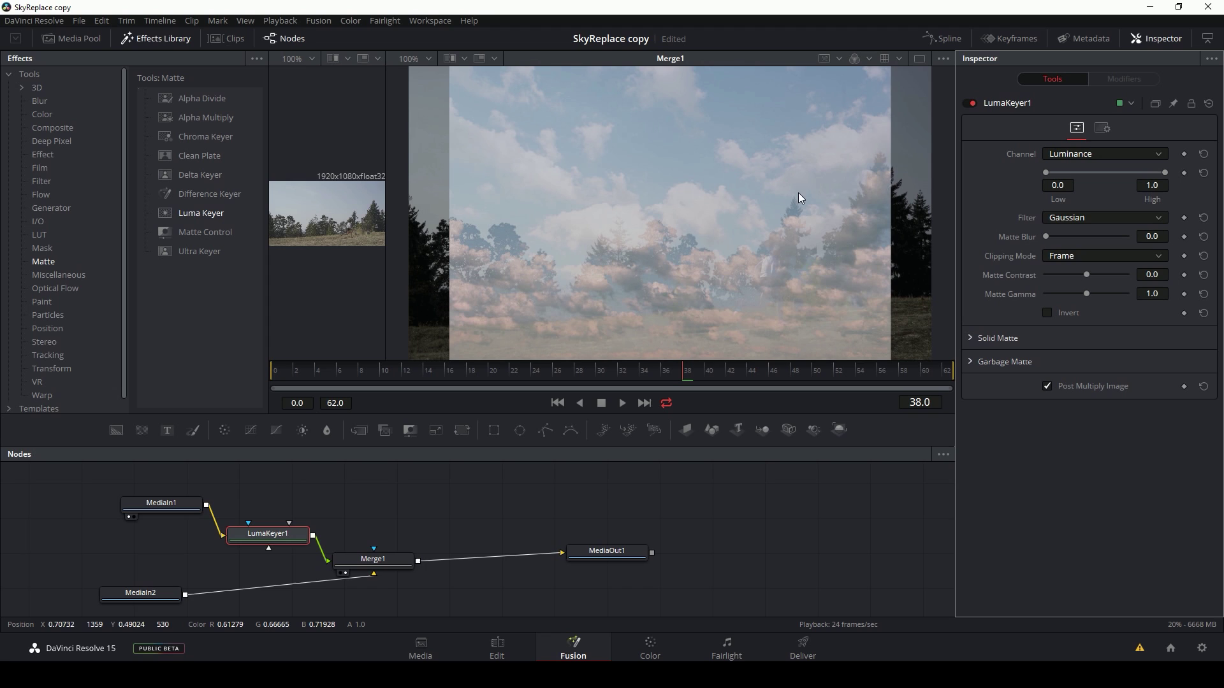
Step: Invert the luma key, set its Low threshold to about 0.451, and reposition MediaIn2
left_click(1046, 313)
left_click_drag(1047, 176, 1103, 177)
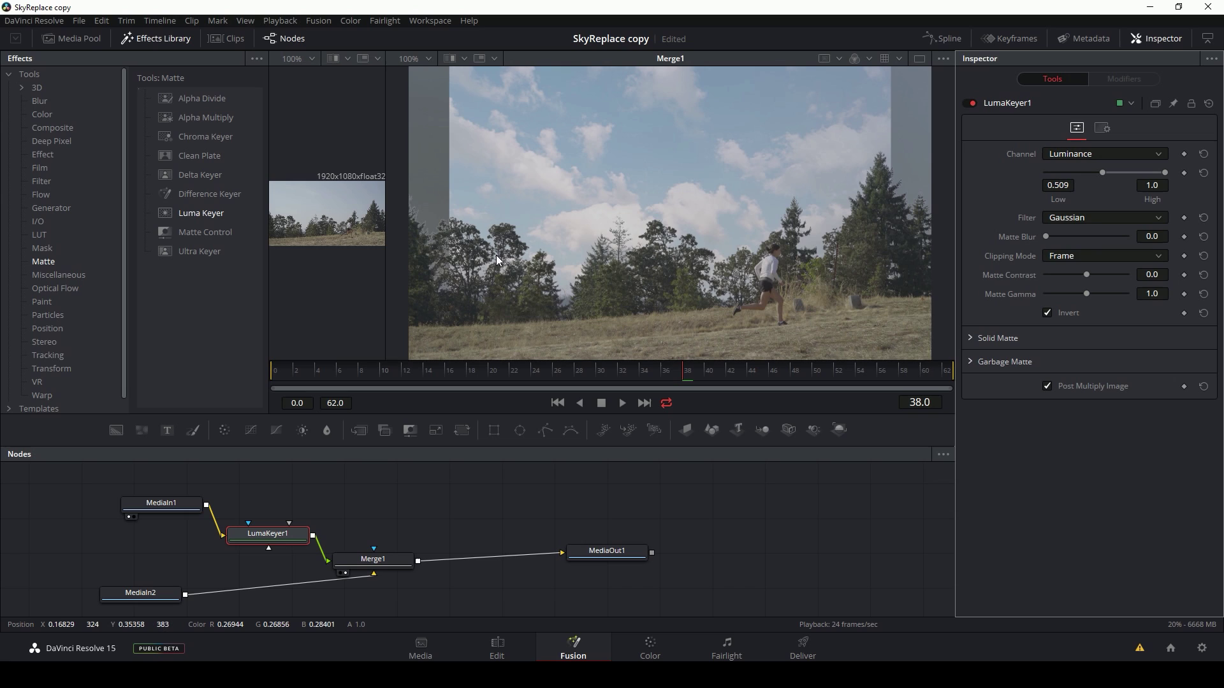
left_click_drag(1102, 173, 1096, 178)
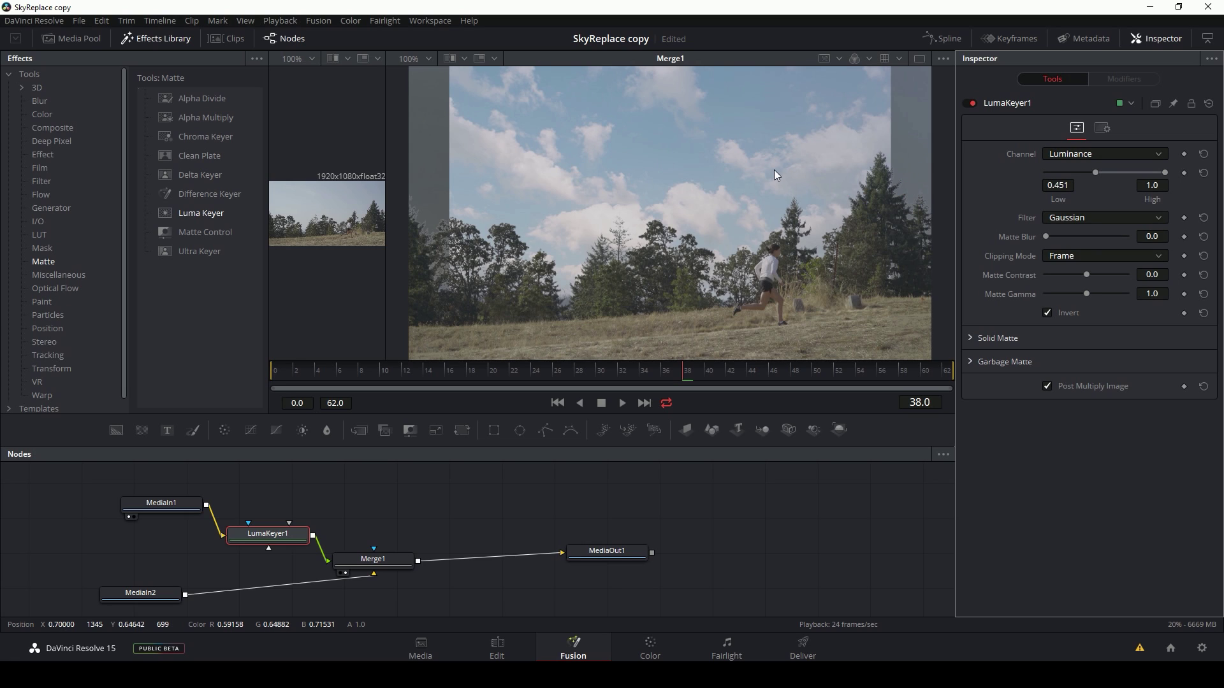
mouse_move(154, 596)
left_mouse_down()
mouse_move(168, 578)
mouse_move(155, 580)
left_mouse_up()
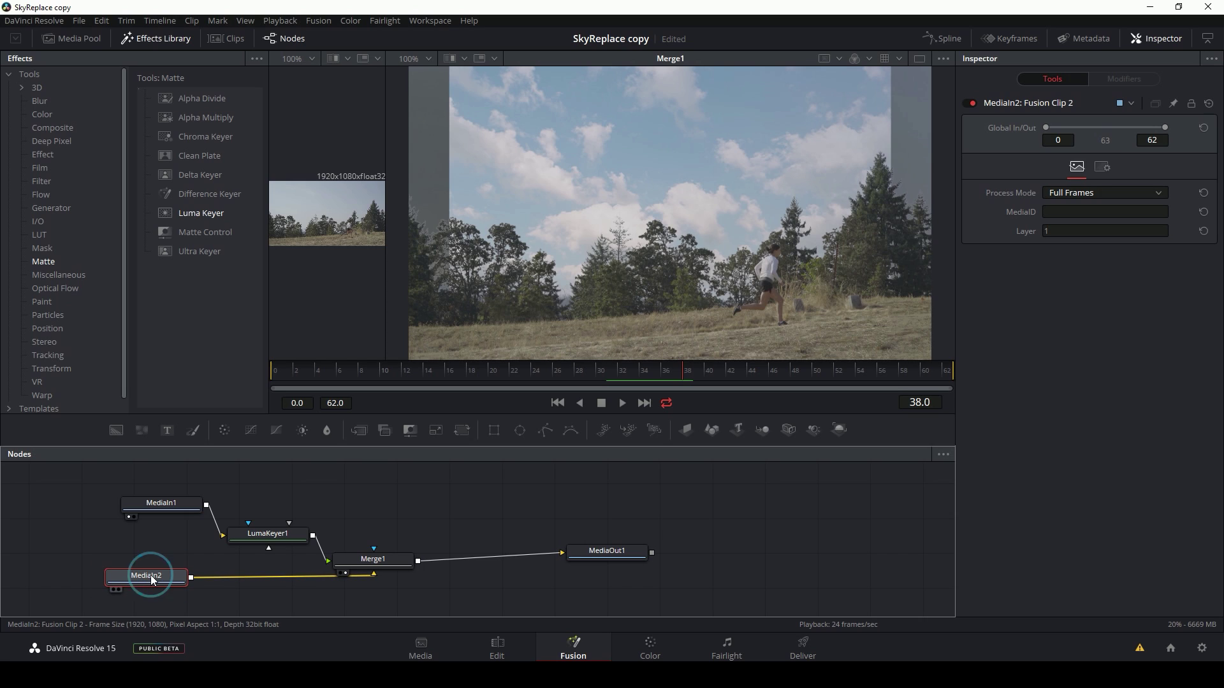
Step: Rename the MediaIn2 node to SKY
key("F2")
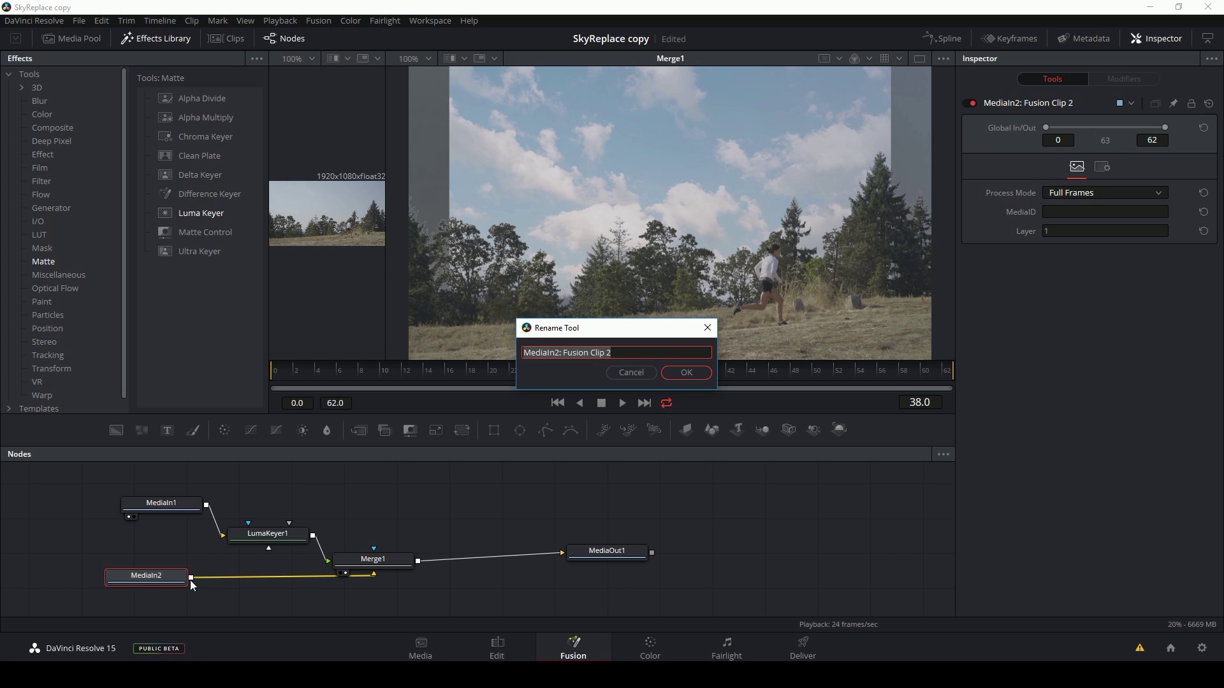
type("SKY")
key("Return")
Step: Rename the MediaIn1 node to ORGFOOTAGE and reselect the SKY node
right_click(164, 508)
key("Escape")
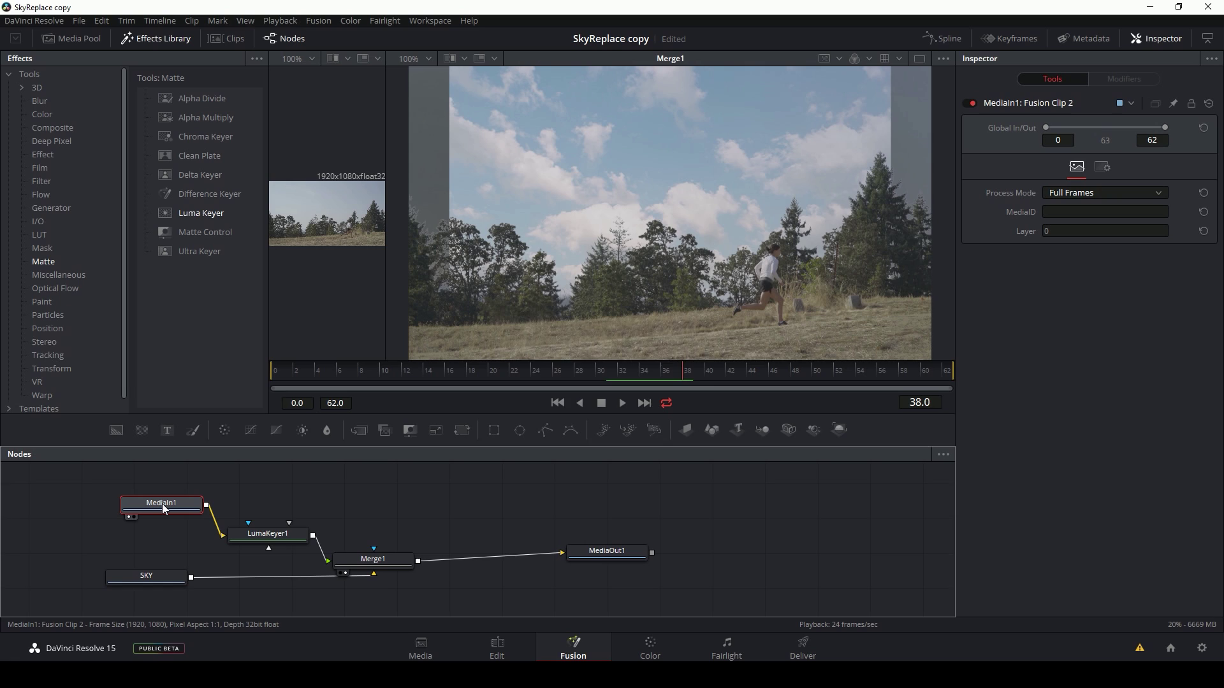
key("F2")
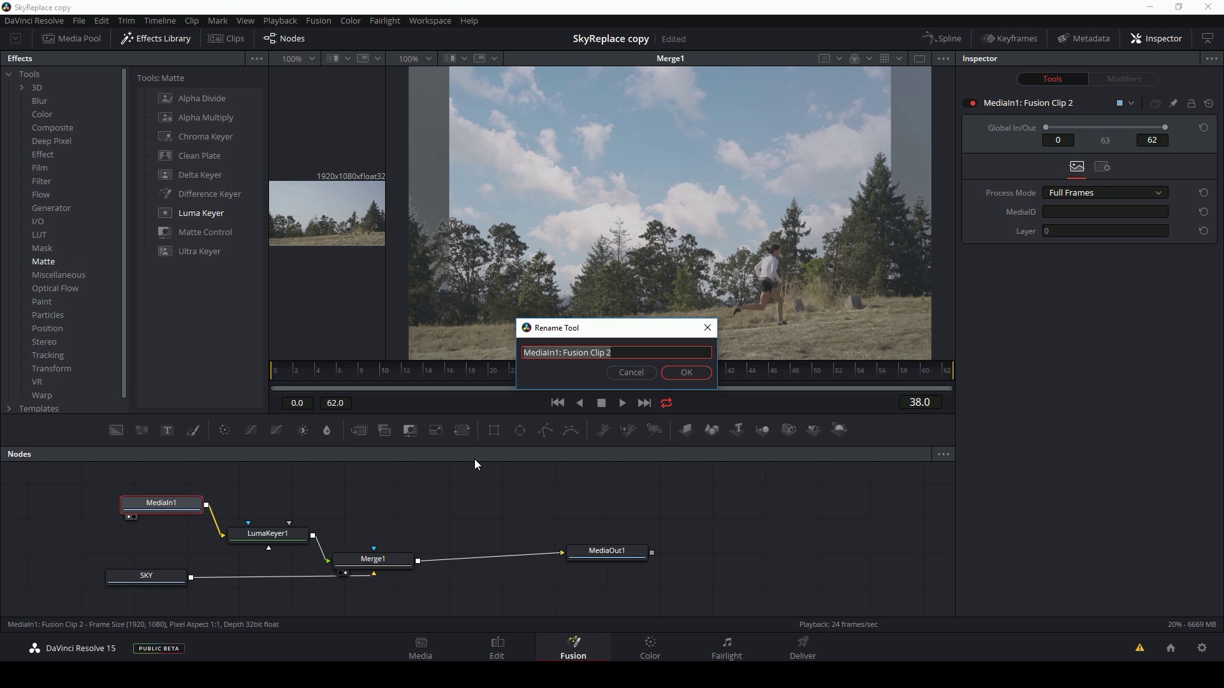
type("ORG FOOTAGE")
key("Return")
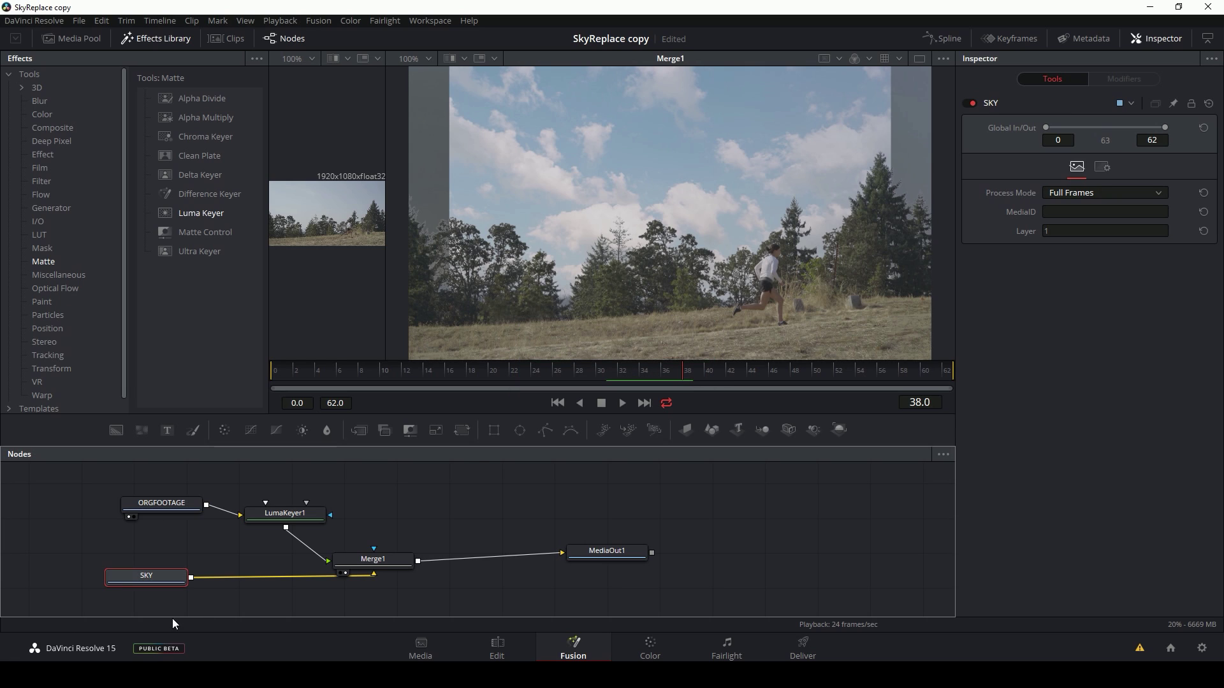
left_click(177, 581)
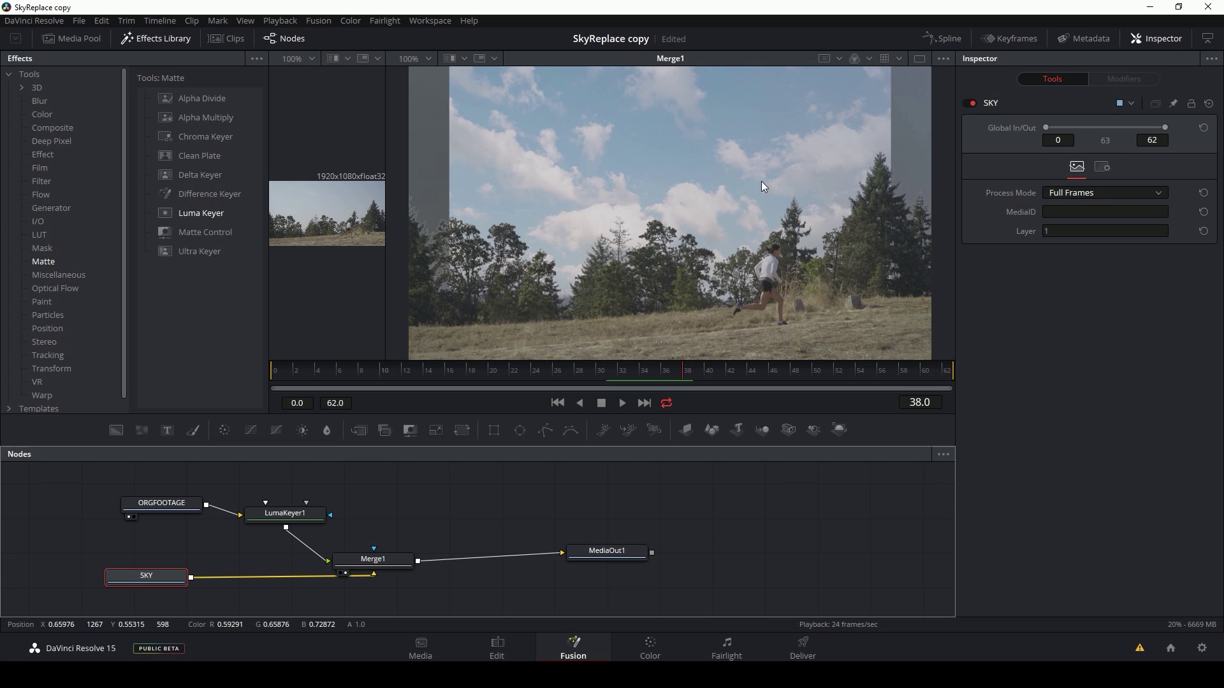
Step: Add a Transform node after SKY, set Size to 1.32, and shift the sky upward
left_click(52, 369)
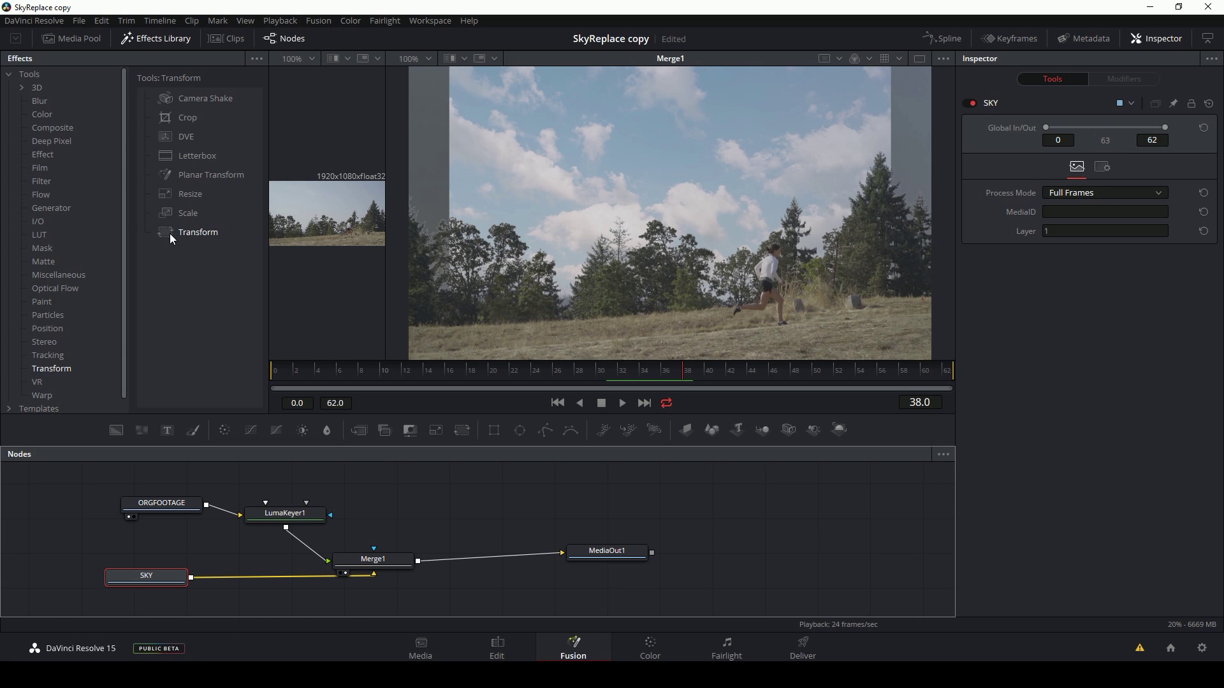
left_click_drag(189, 235, 271, 577)
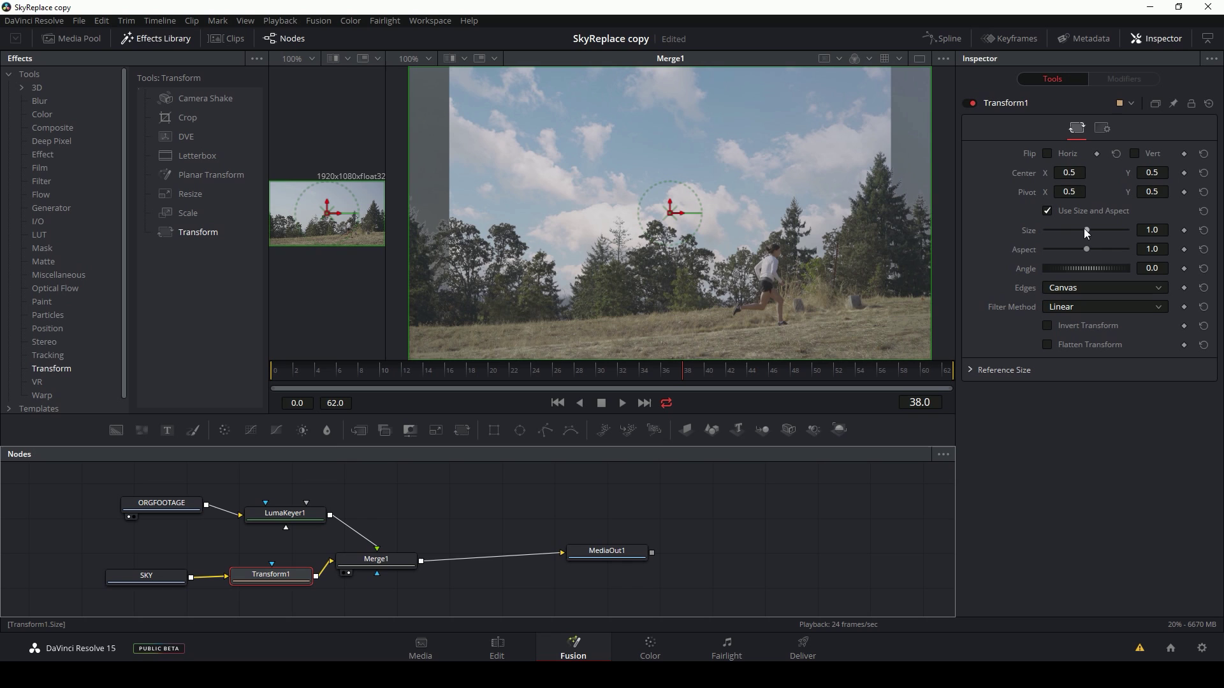
left_click_drag(1087, 232, 1089, 233)
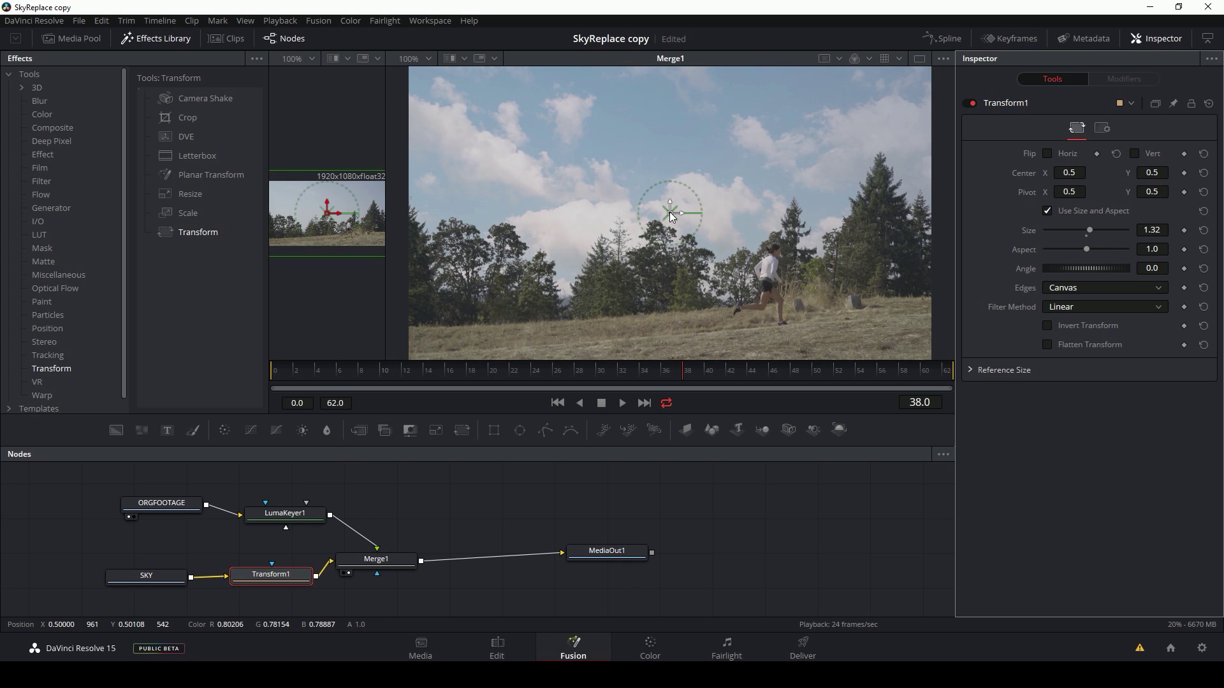
left_click_drag(671, 216, 652, 127)
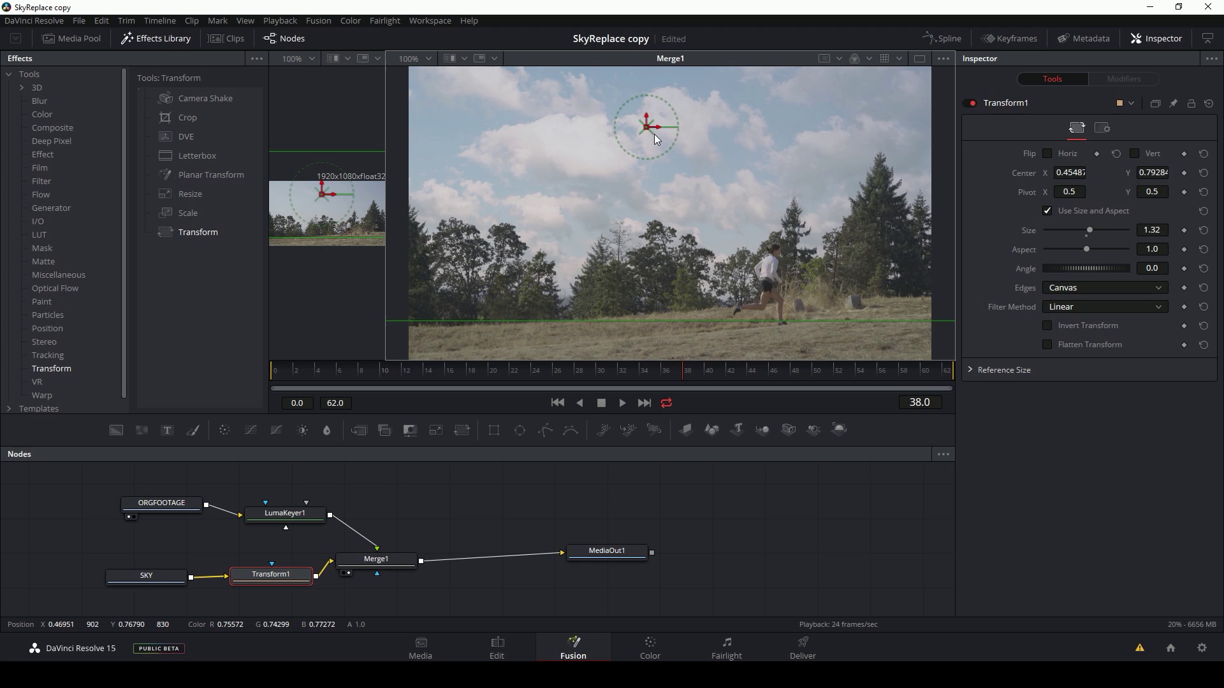
Step: Play and scrub through the composite to review the new sky
left_click(623, 403)
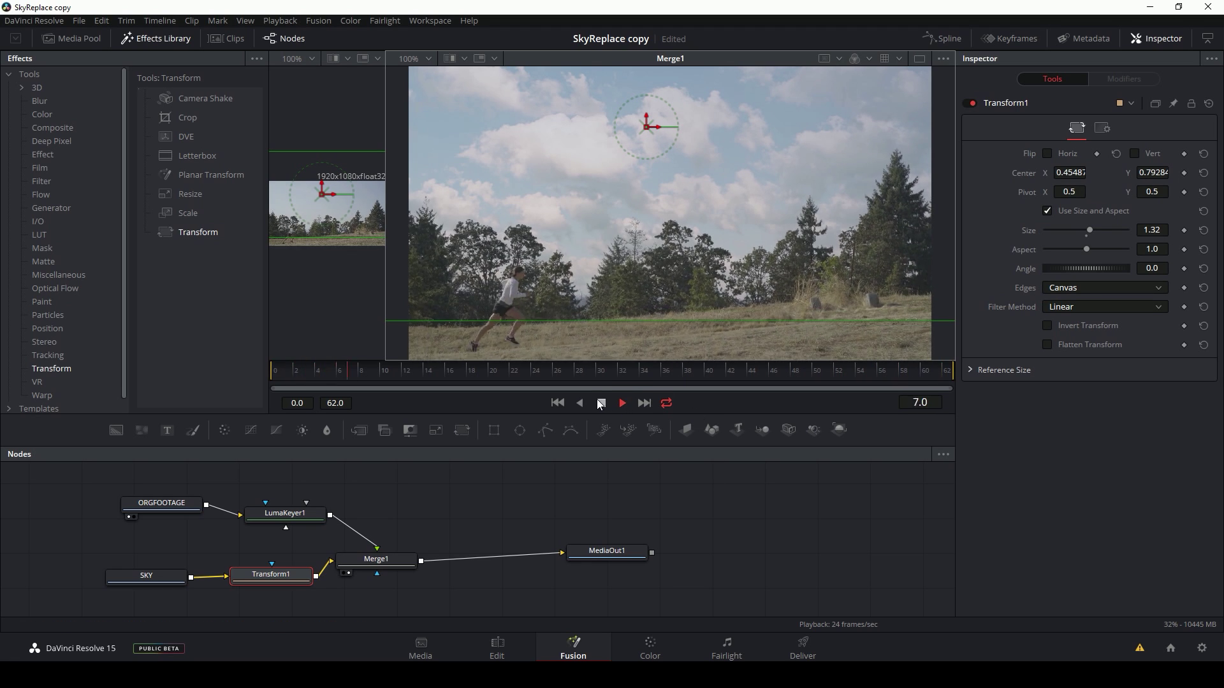
left_click_drag(577, 371, 377, 376)
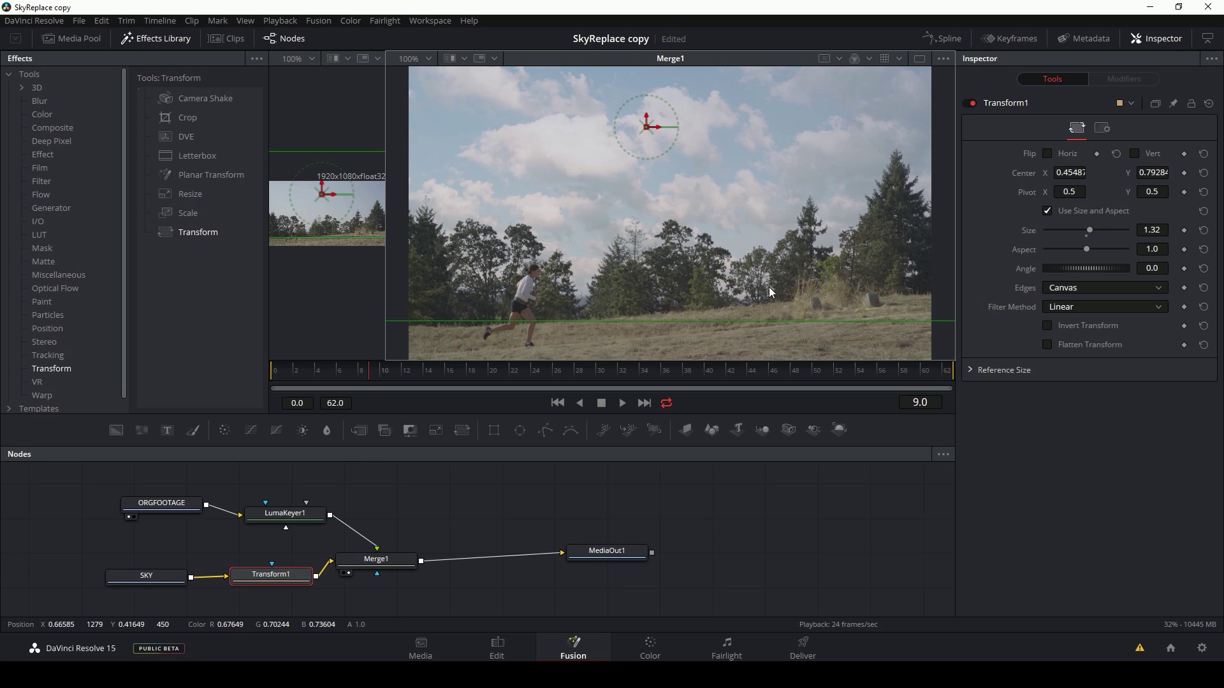
left_click_drag(482, 492, 558, 503)
Step: Insert a Planar Tracker from Tools > Tracking between ORGFOOTAGE and LumaKeyer1
left_click_drag(245, 520, 276, 491)
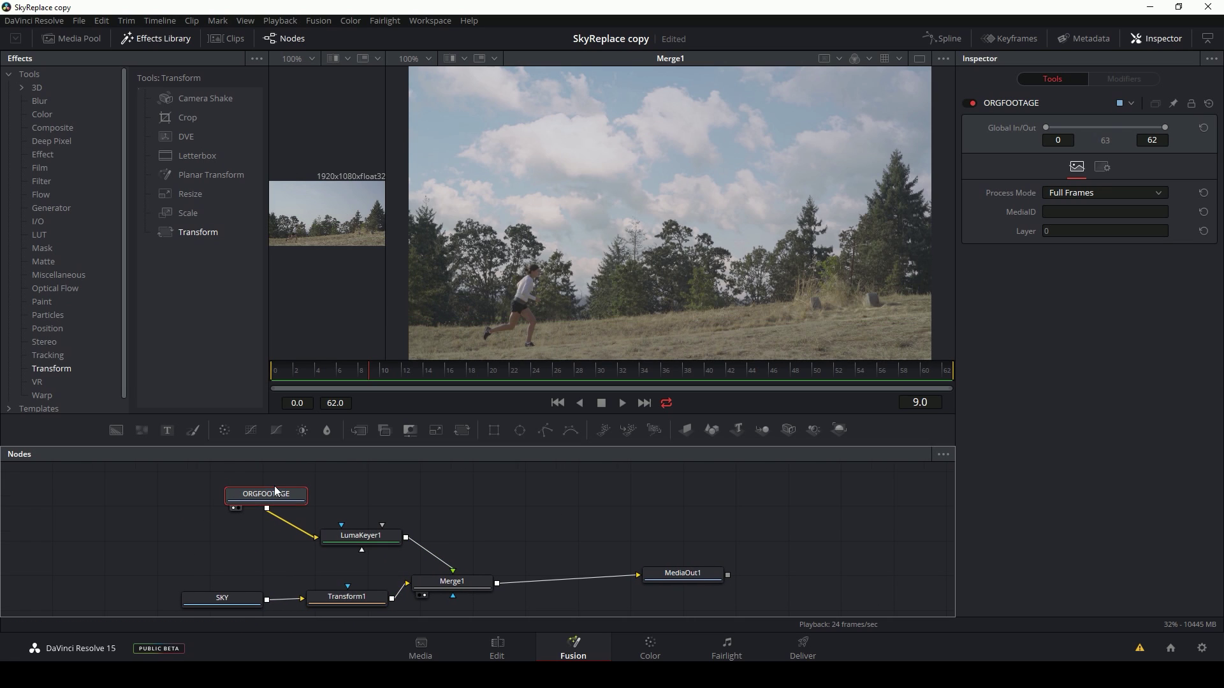
left_click(50, 355)
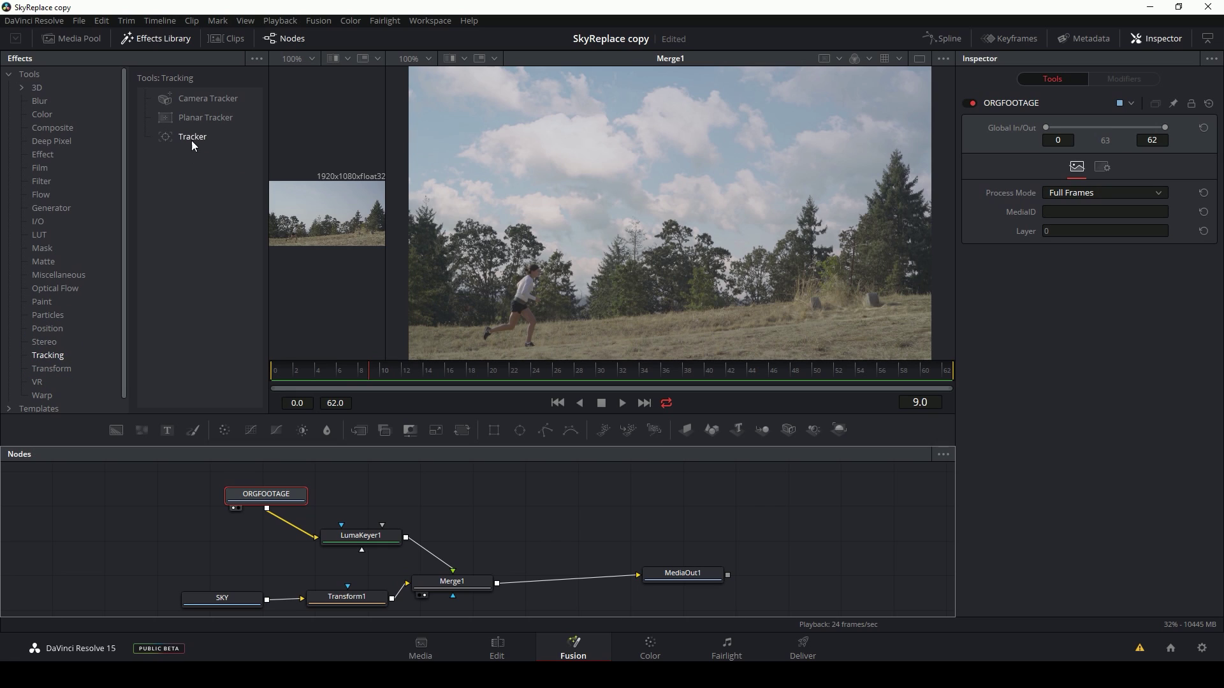
left_click_drag(187, 119, 294, 531)
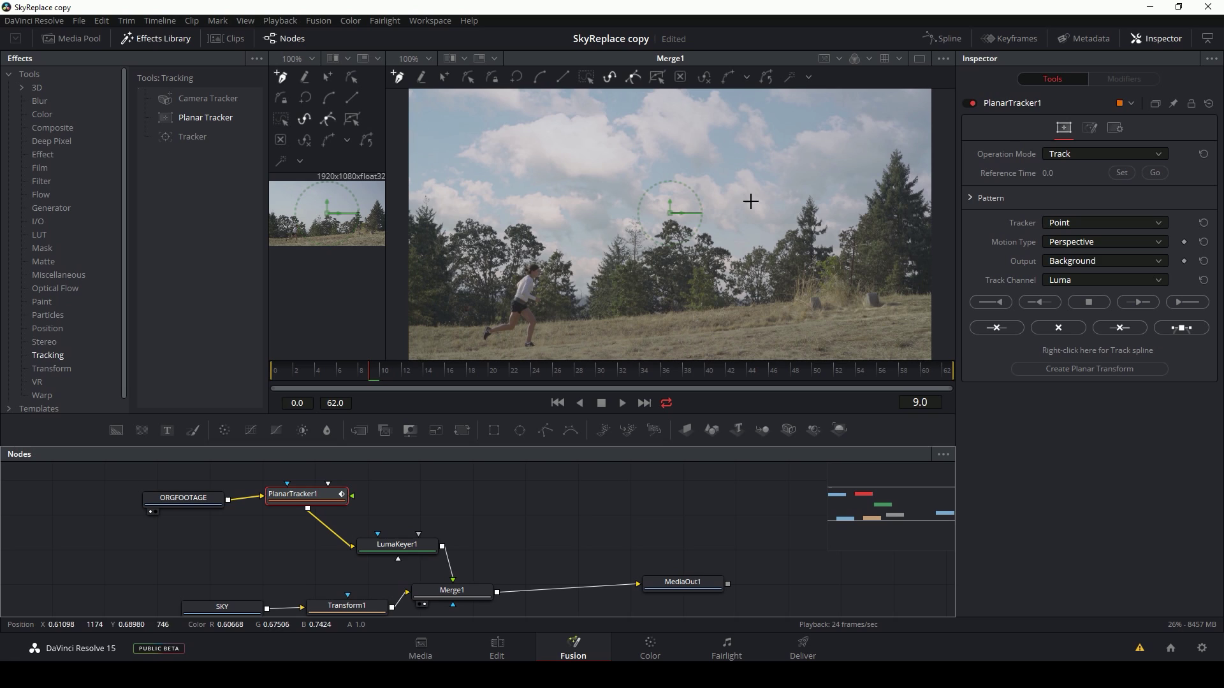
Step: Go to the first frame and set the tracker type to Hybrid Point/Area
key("Home")
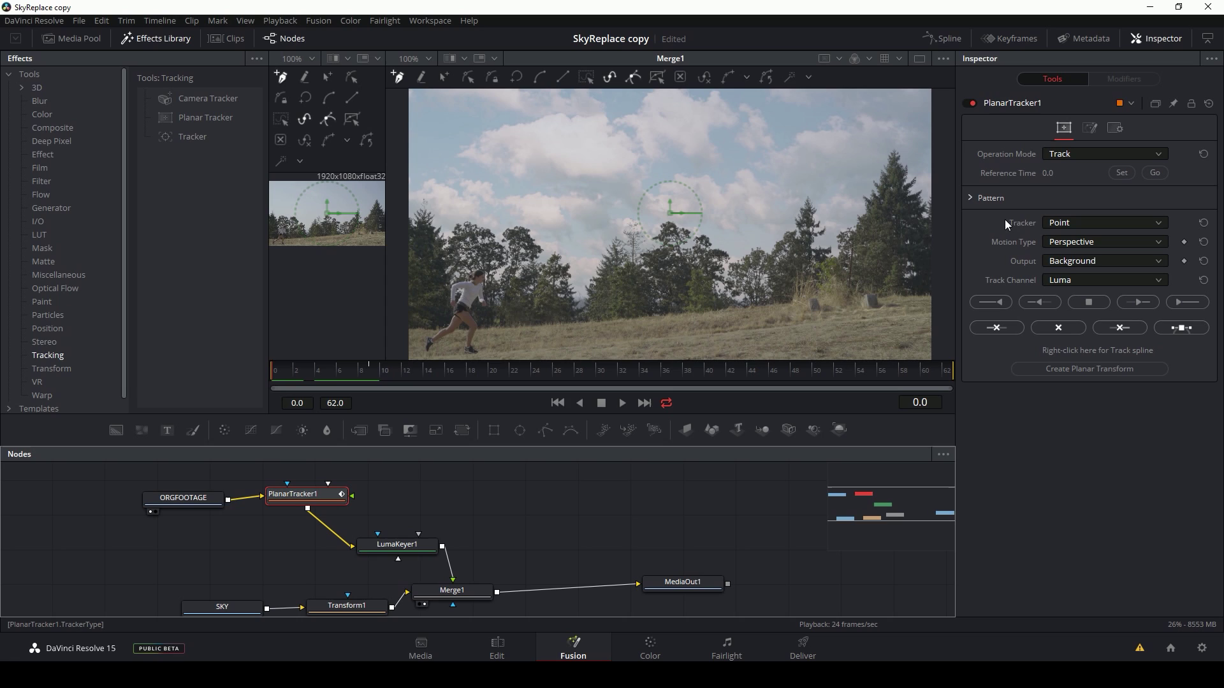
left_click(1045, 223)
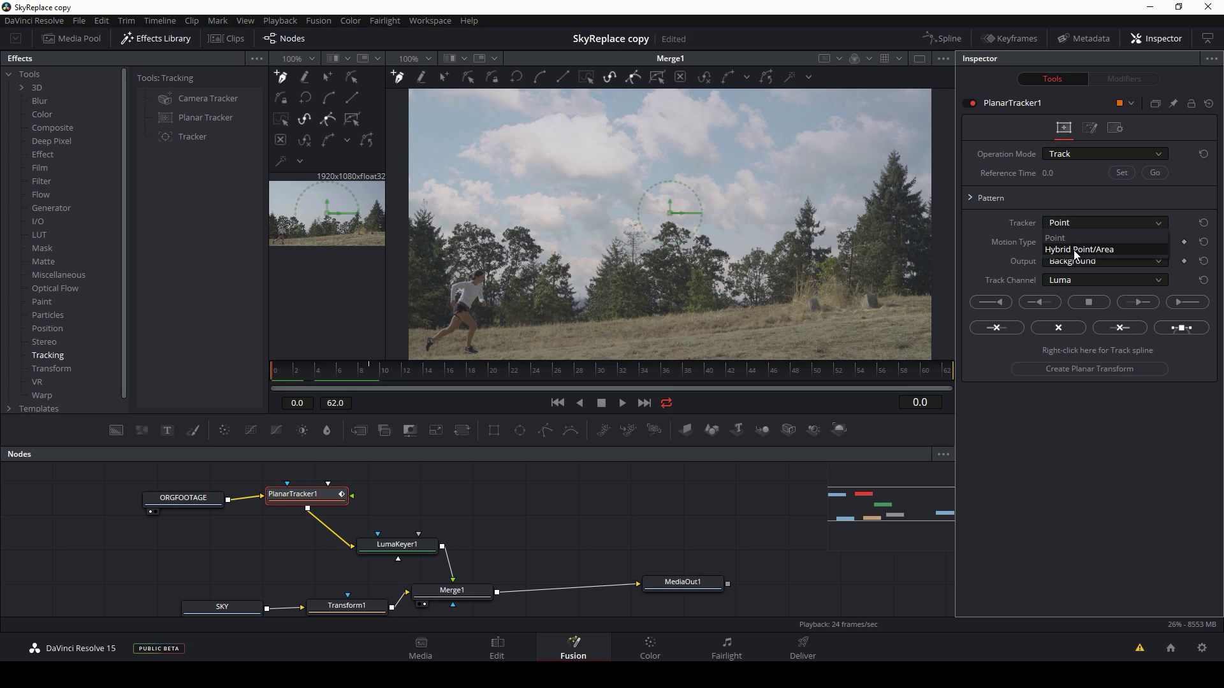
left_click(1073, 250)
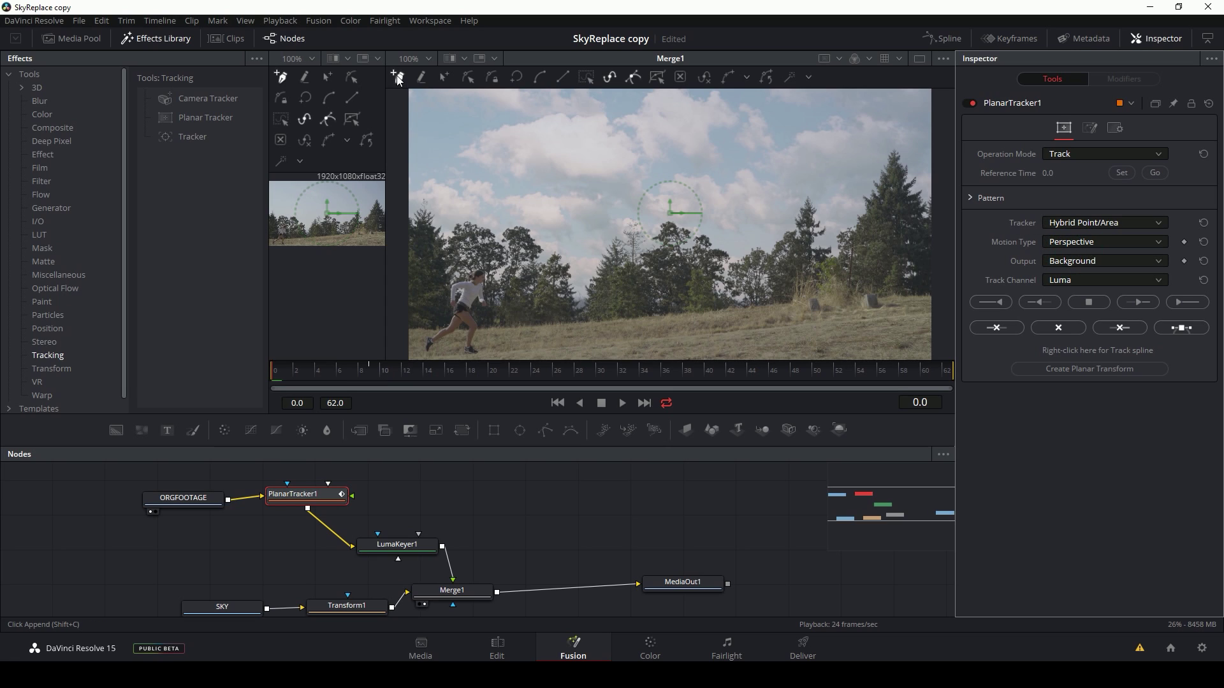
Step: Draw a closed tracking polygon along the treeline and set Motion Type to Translation, Rotation, Scale
left_click(422, 200)
left_click(423, 244)
left_click(532, 244)
left_click(628, 246)
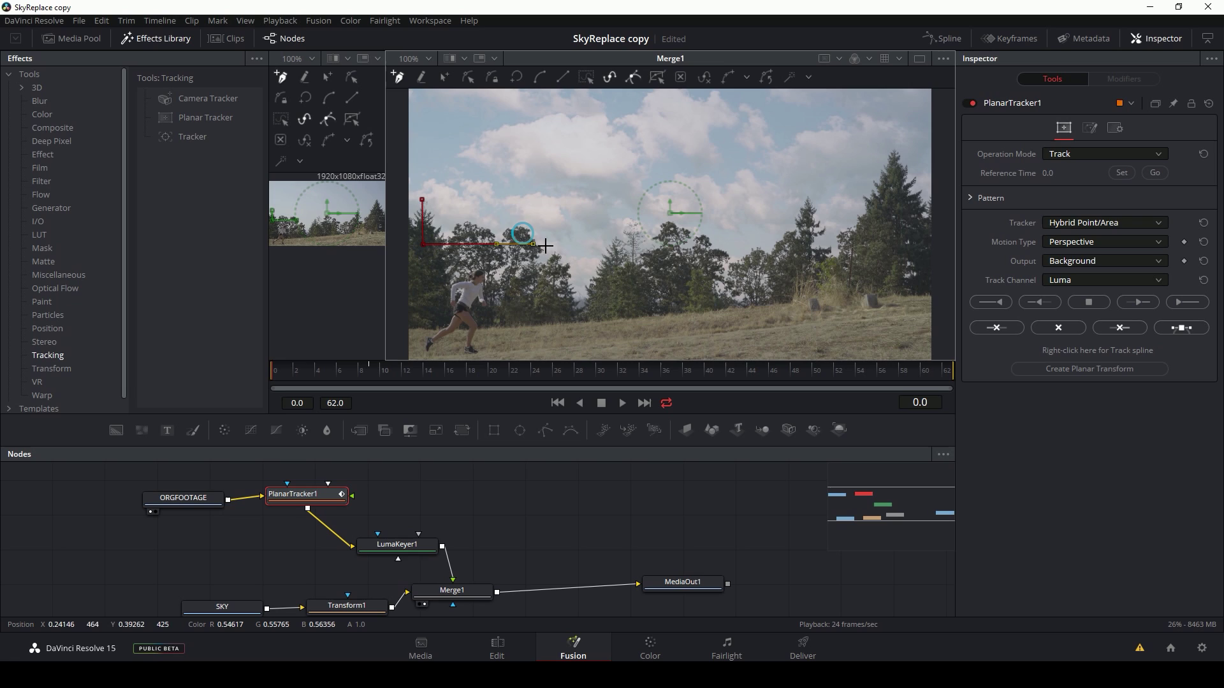
left_click(713, 245)
left_click(806, 224)
left_click(855, 218)
left_click(880, 216)
left_click(919, 188)
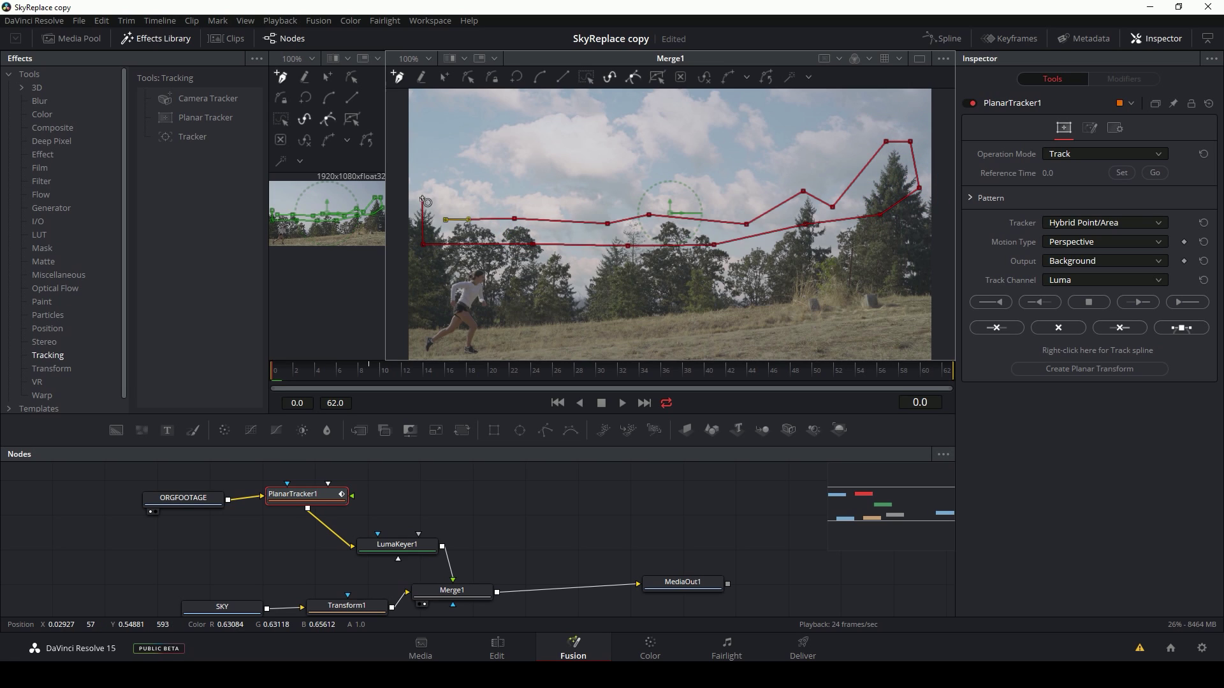
left_click(422, 200)
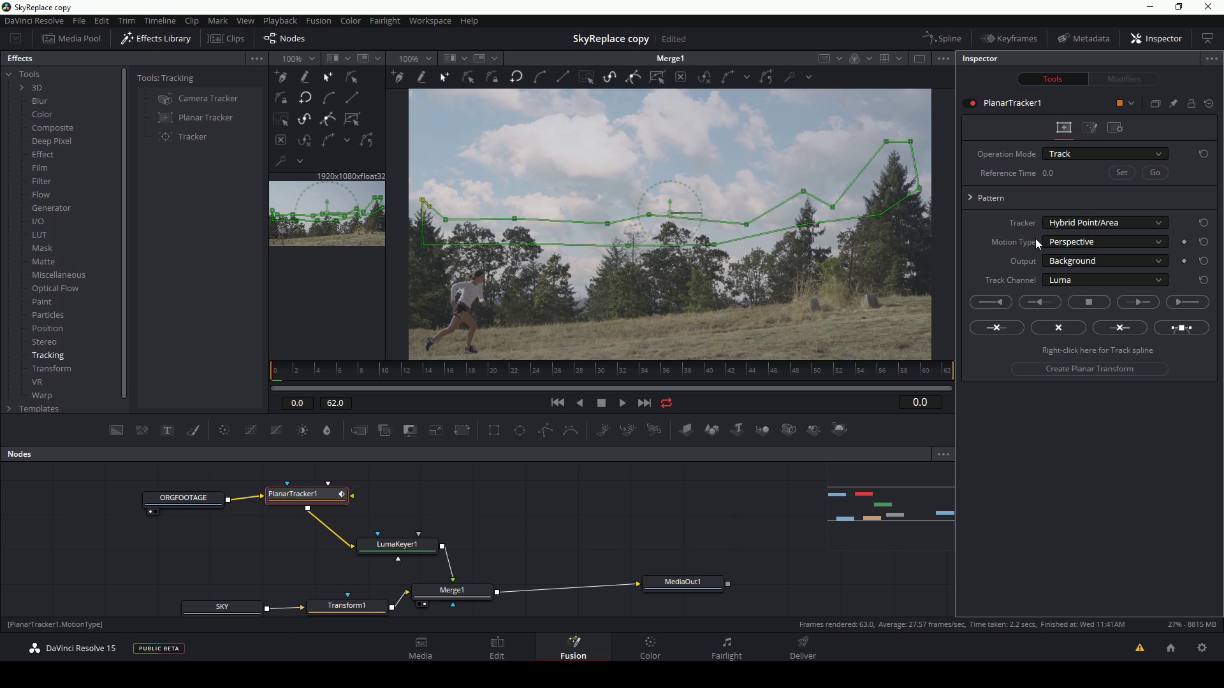
left_click(1075, 241)
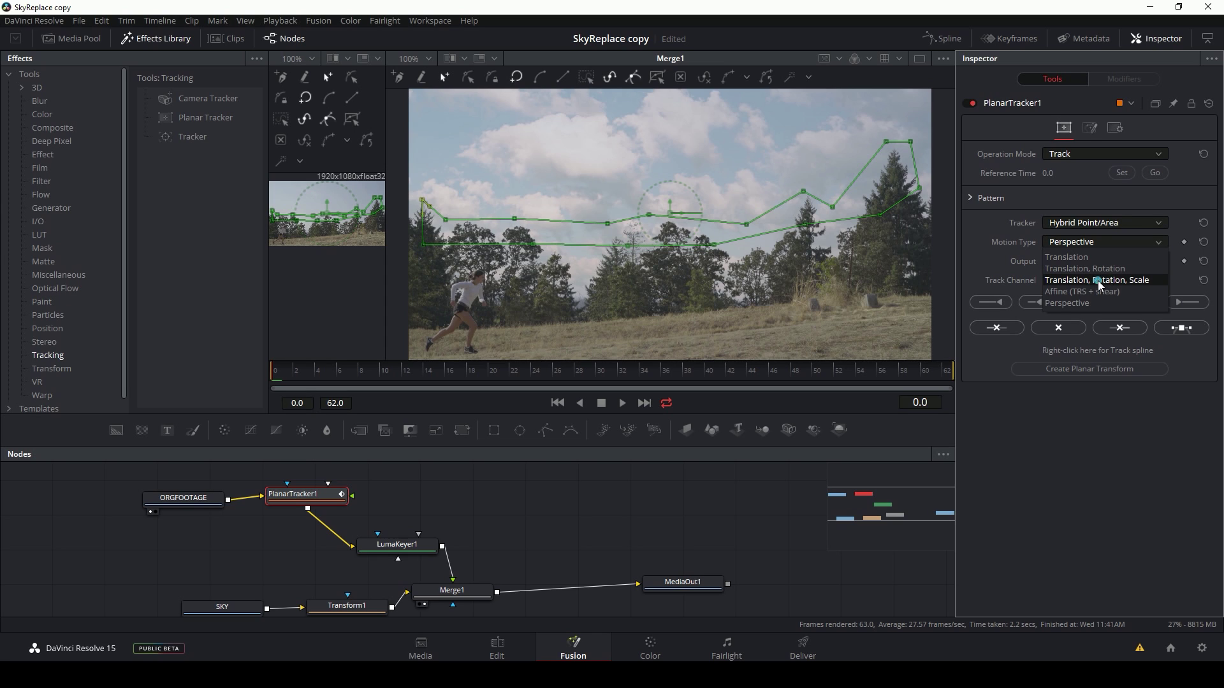
left_click(1097, 280)
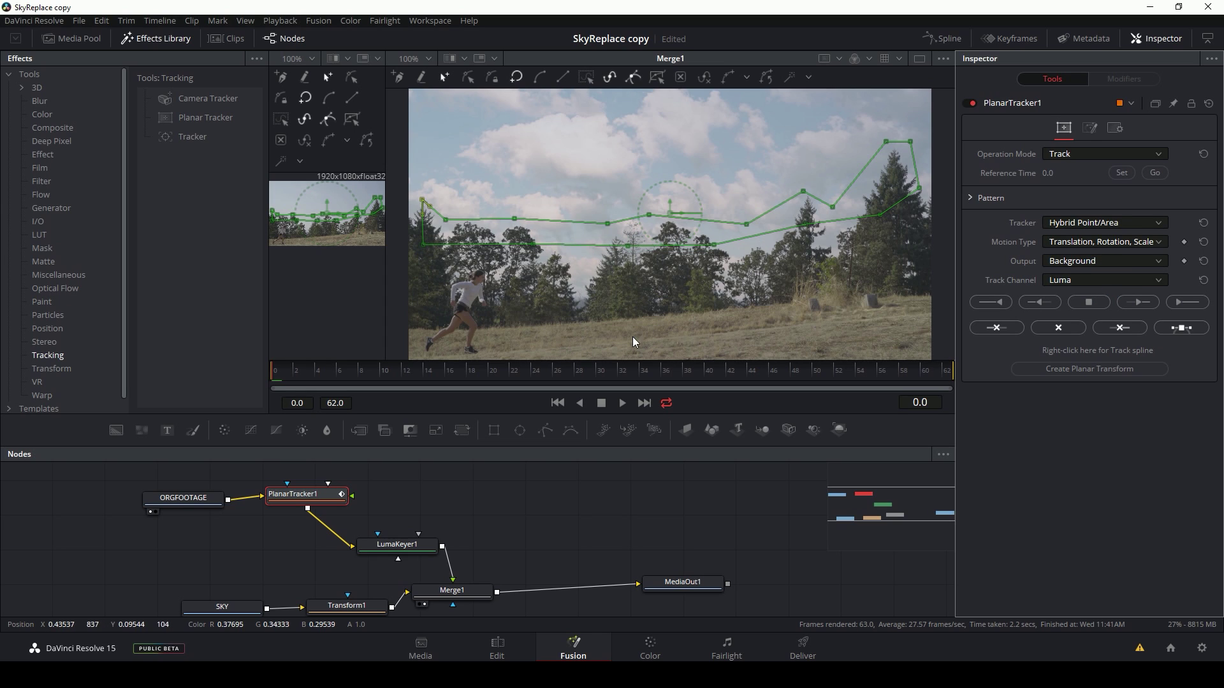
Step: Track the treeline to the clip end, scrub back to review it, then create a planar transform
left_click(1186, 303)
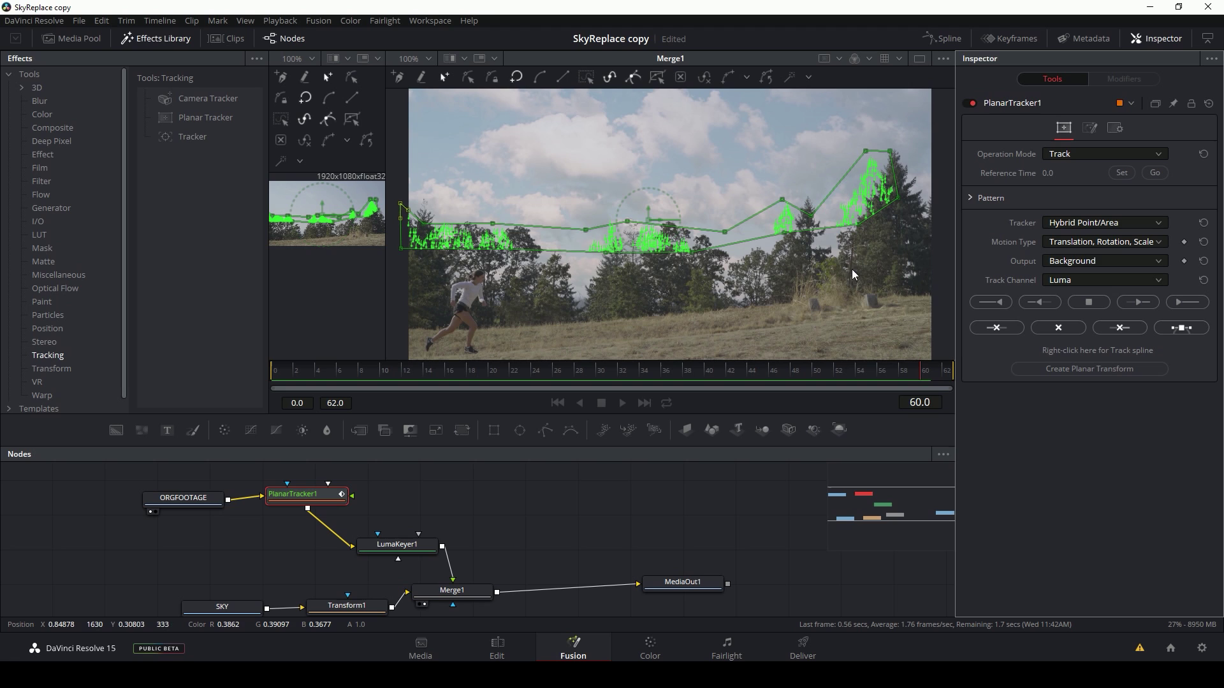
left_click(919, 374)
left_click_drag(919, 375, 275, 382)
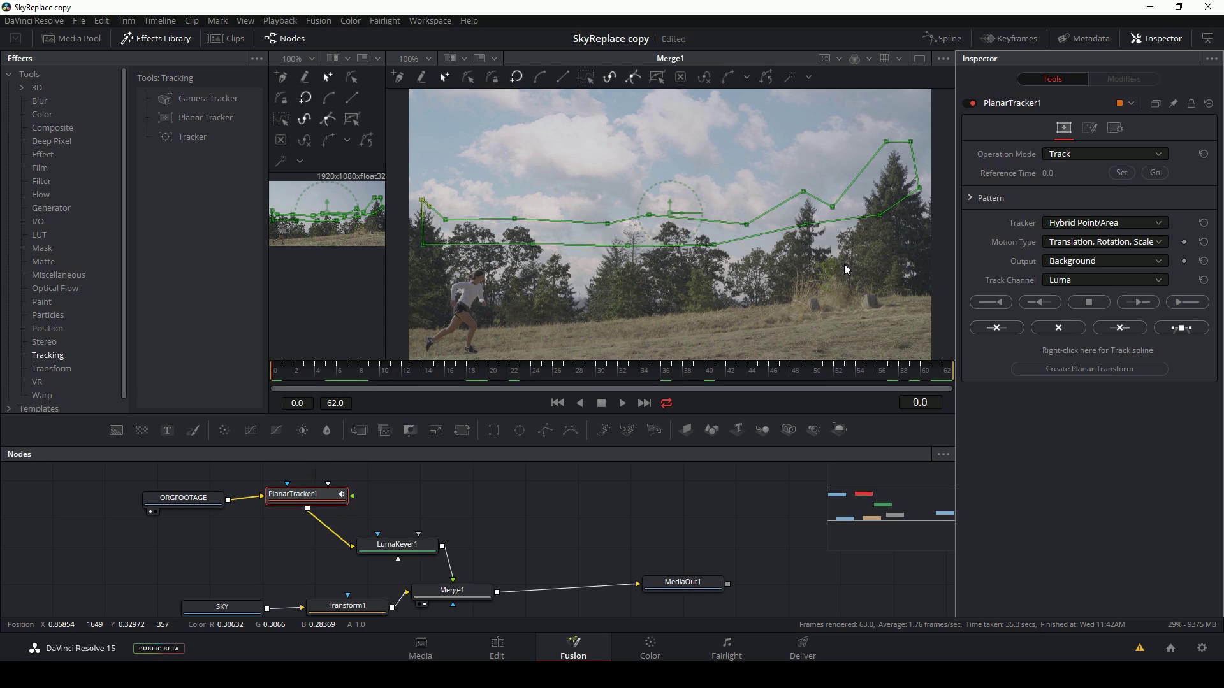
left_click(1089, 368)
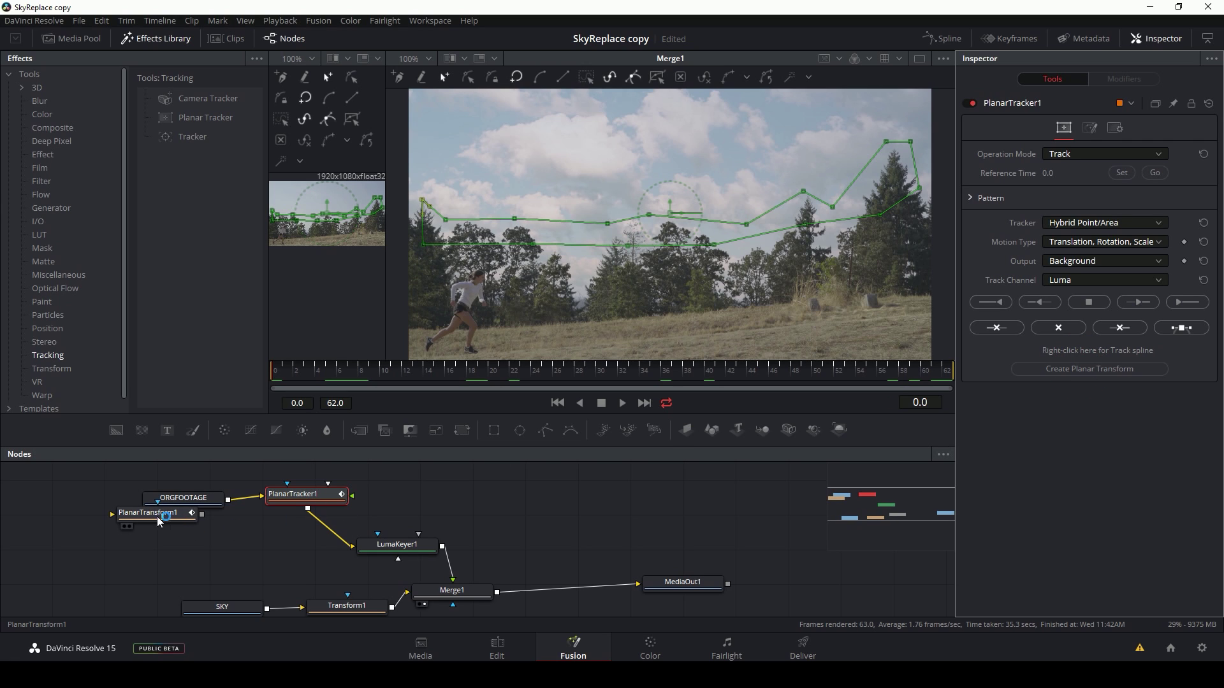
Step: Enlarge the node graph, shift SKY and Transform1 left, and insert PlanarTransform1 before Merge1
left_click_drag(151, 512, 625, 499)
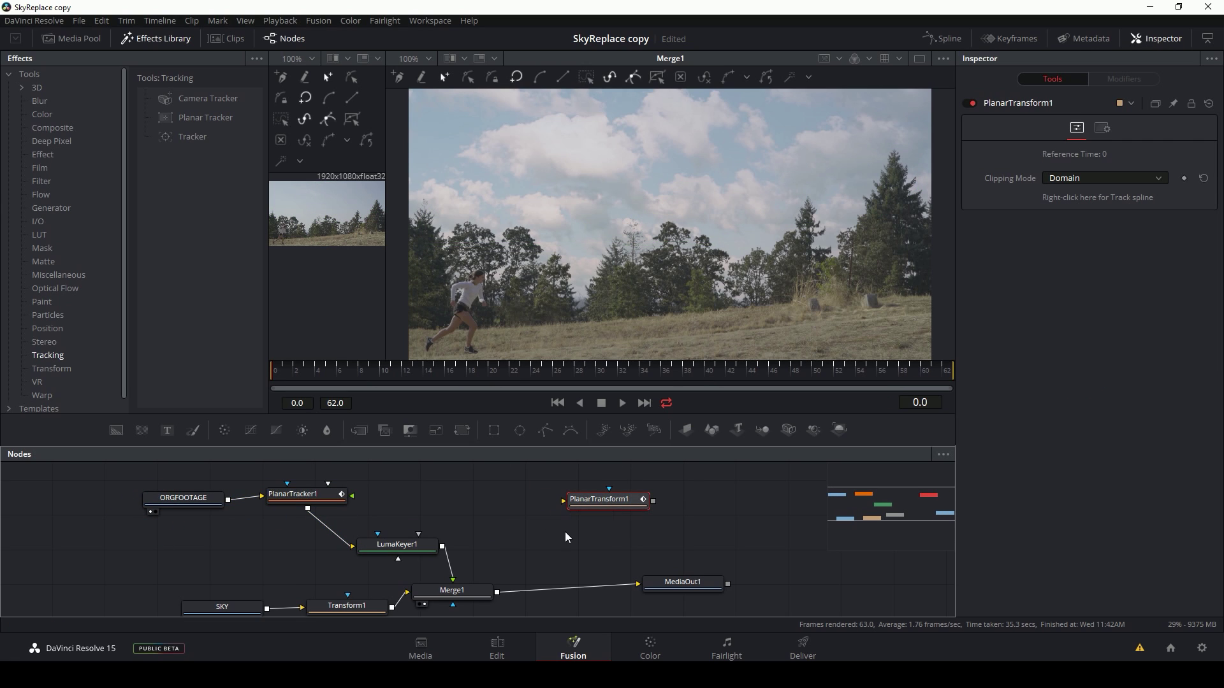
left_click_drag(598, 415, 597, 341)
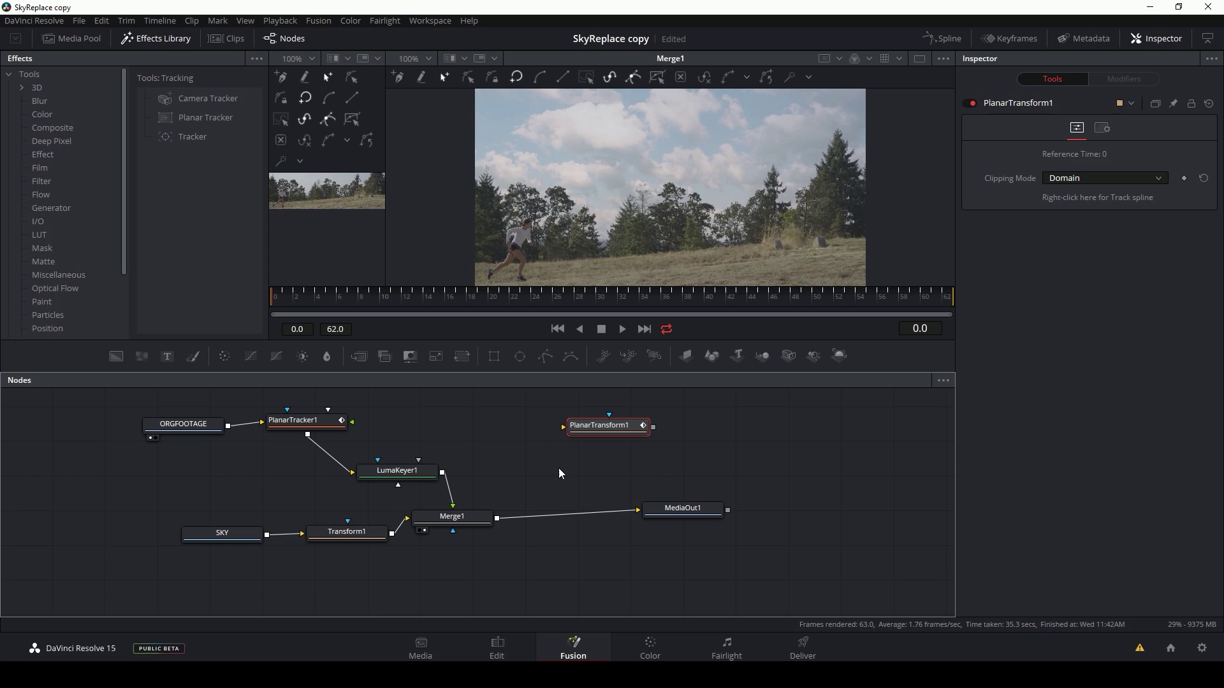
left_click_drag(236, 536, 151, 538)
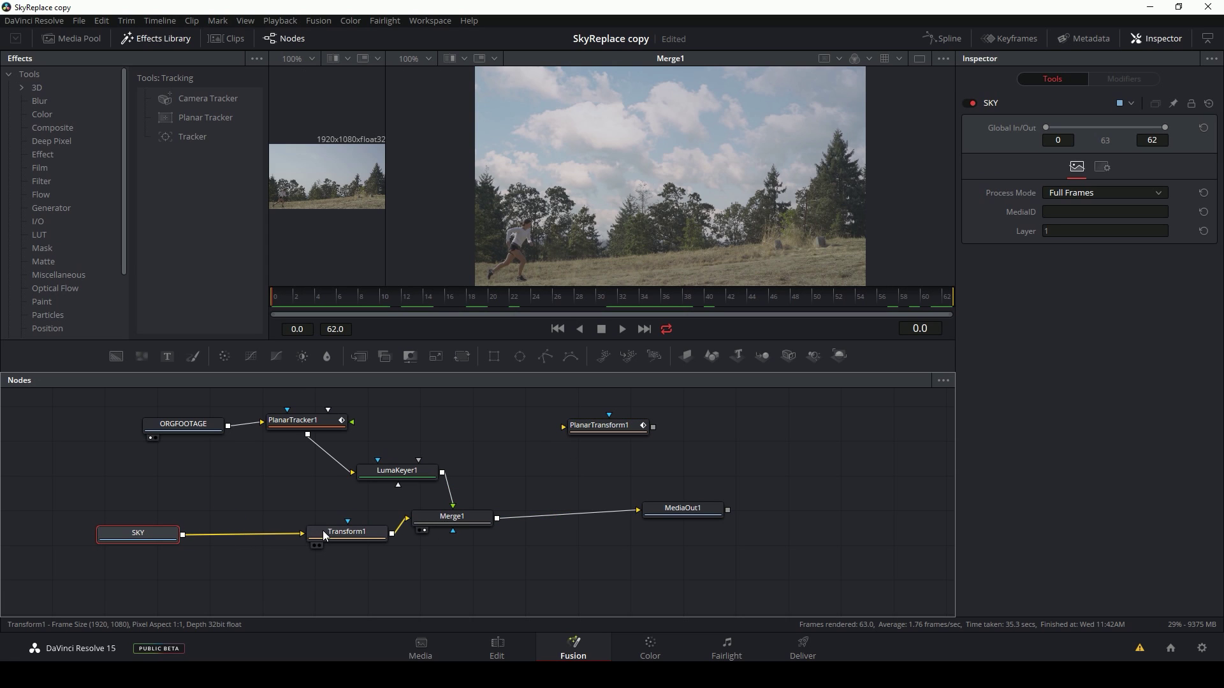
left_click_drag(339, 539, 244, 539)
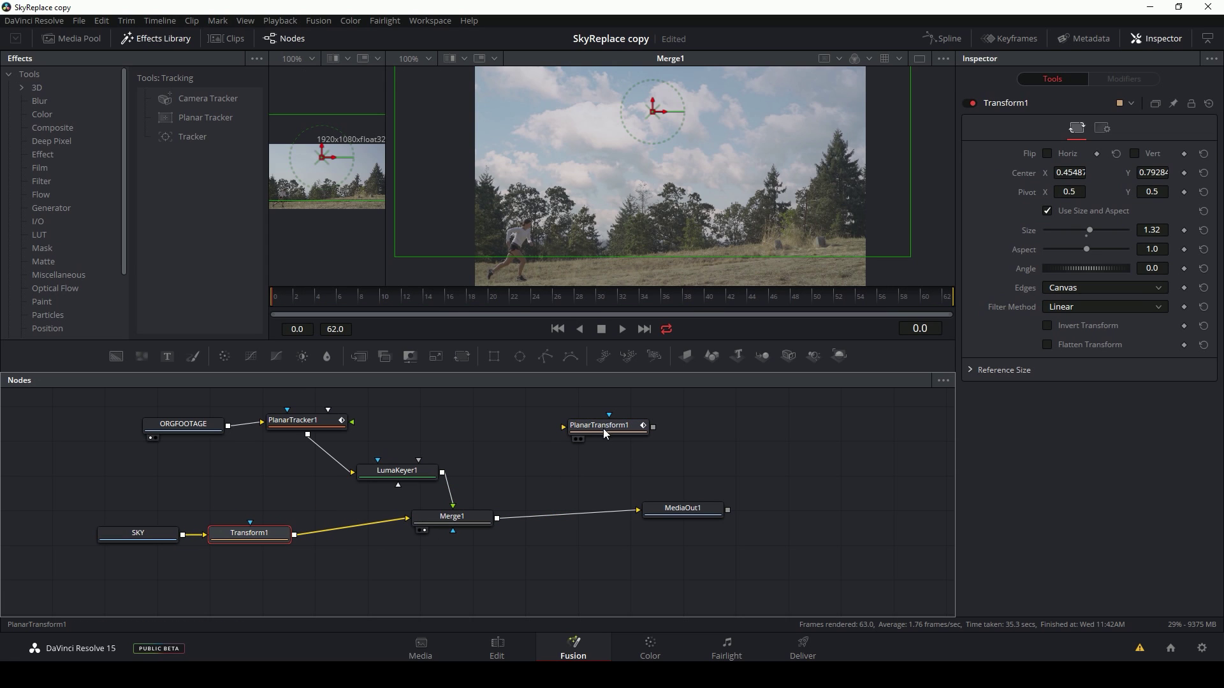
left_click_drag(612, 426, 357, 531)
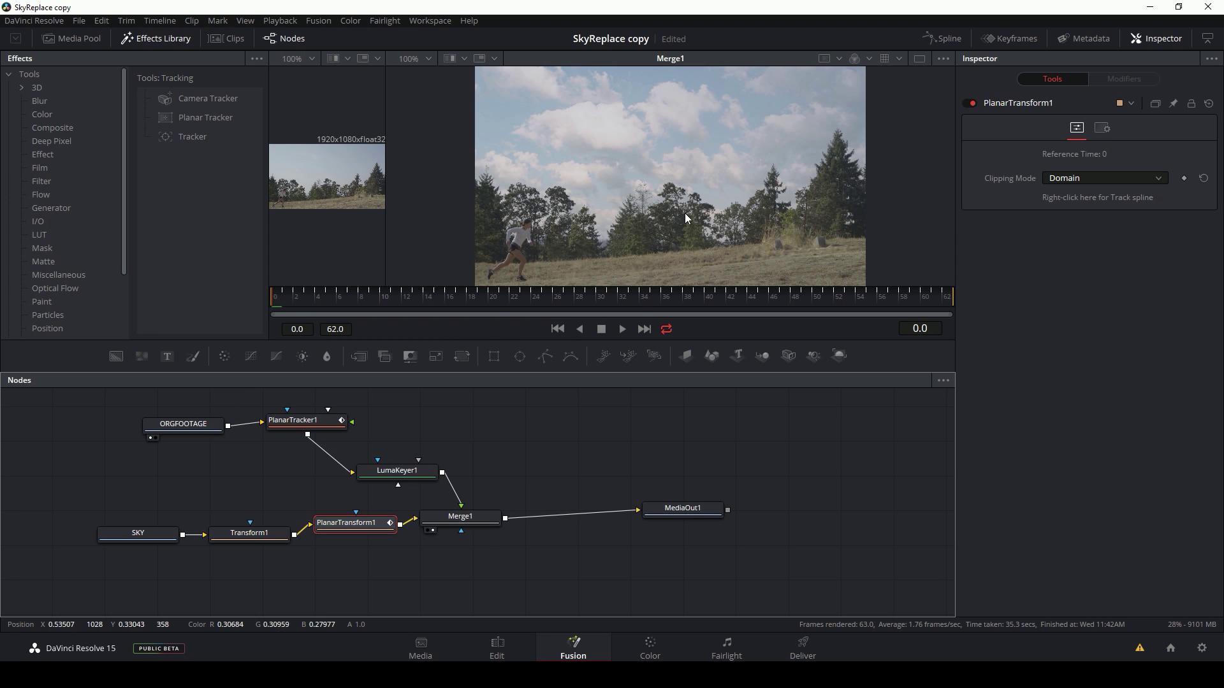
Step: Play the shot, nudge Transform1's center right to X 0.48777, and replay from frame 0
left_click_drag(480, 341, 473, 481)
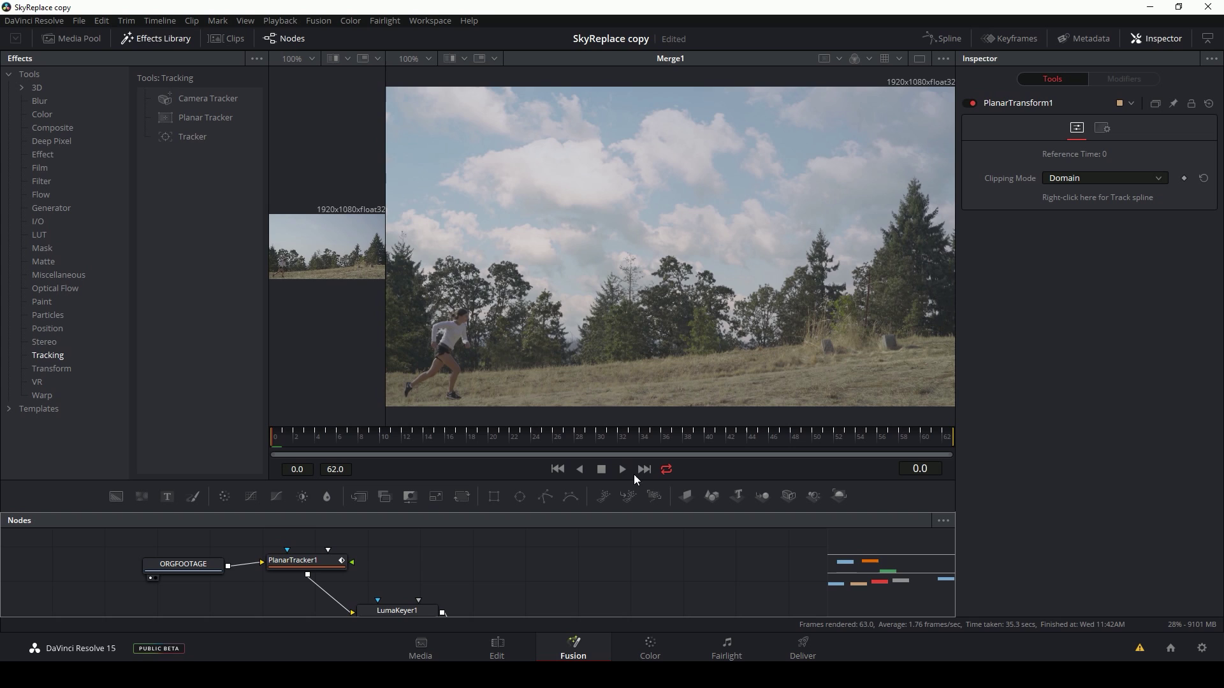
left_click(624, 470)
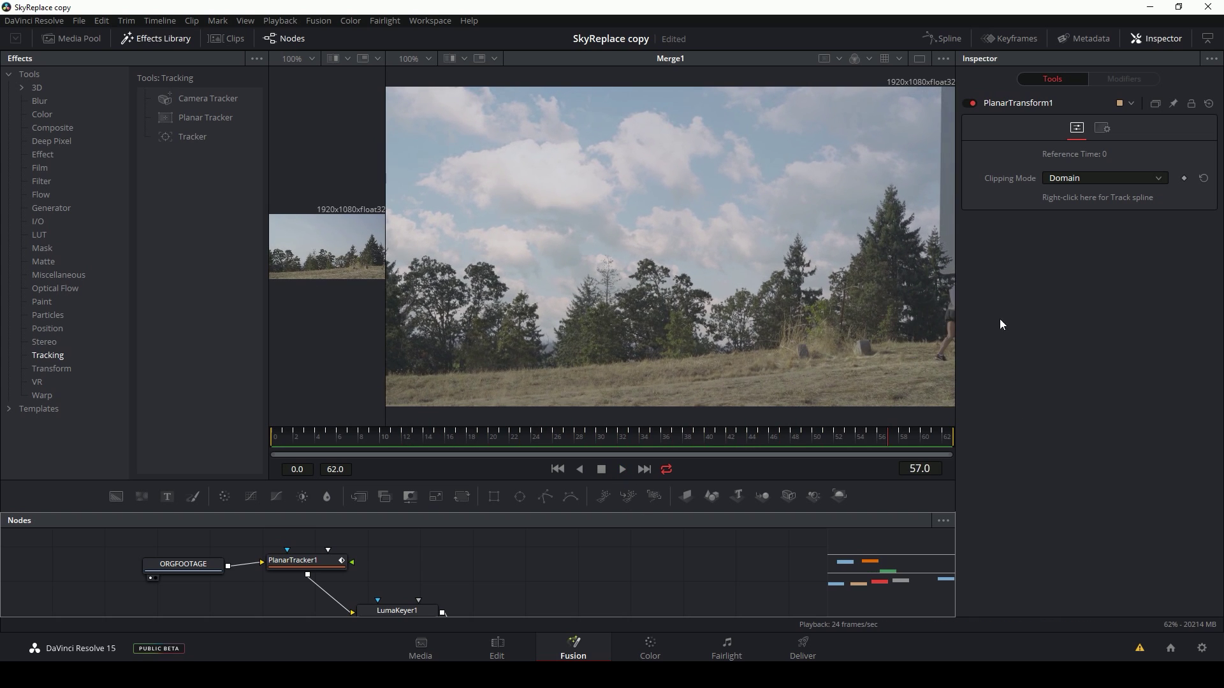
left_click_drag(608, 481, 608, 415)
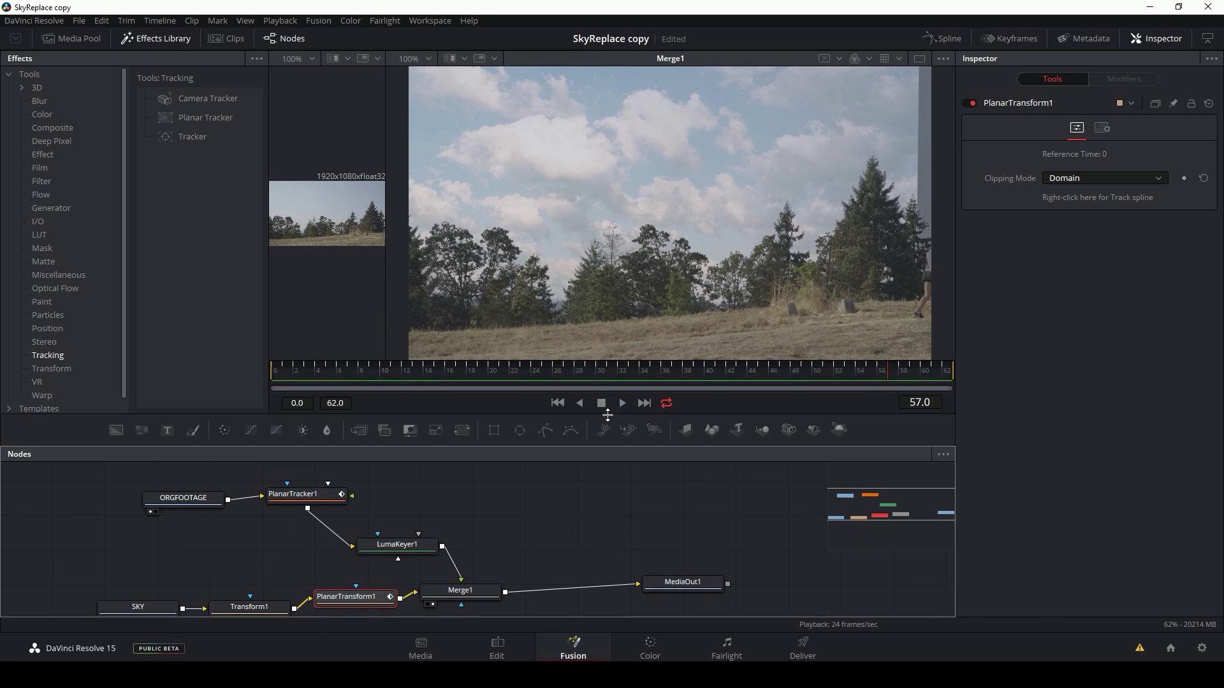
scroll(268, 601, "down", 1)
left_click(261, 577)
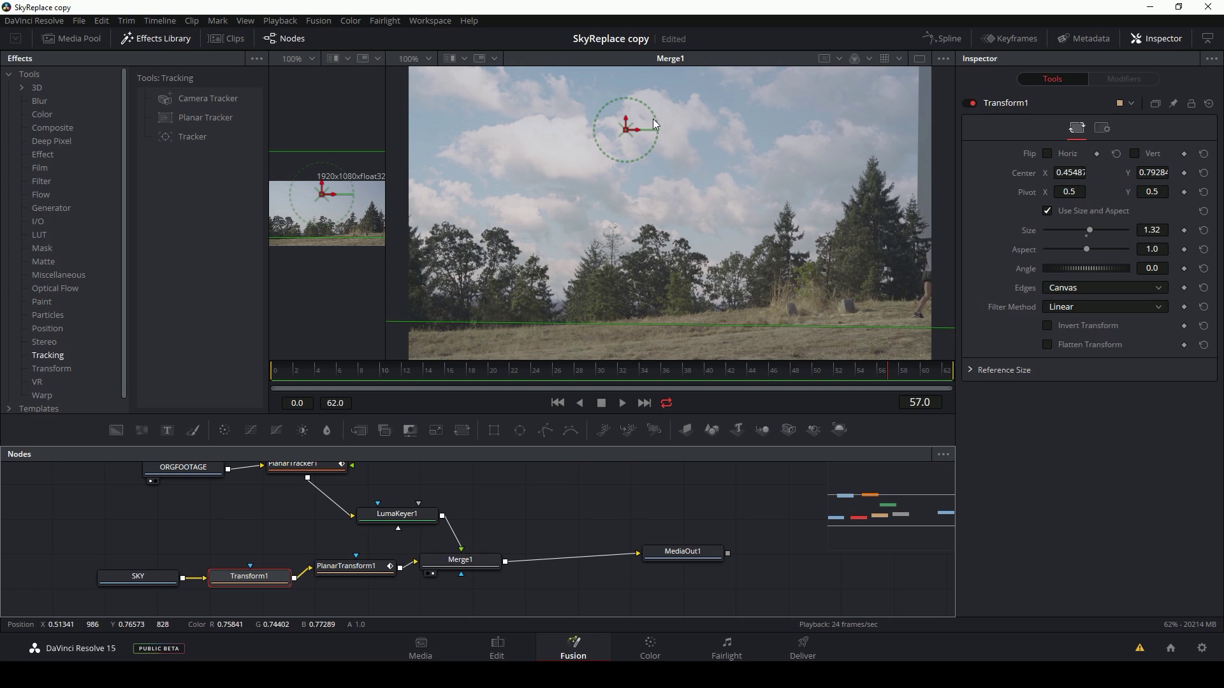
left_click_drag(625, 132, 643, 131)
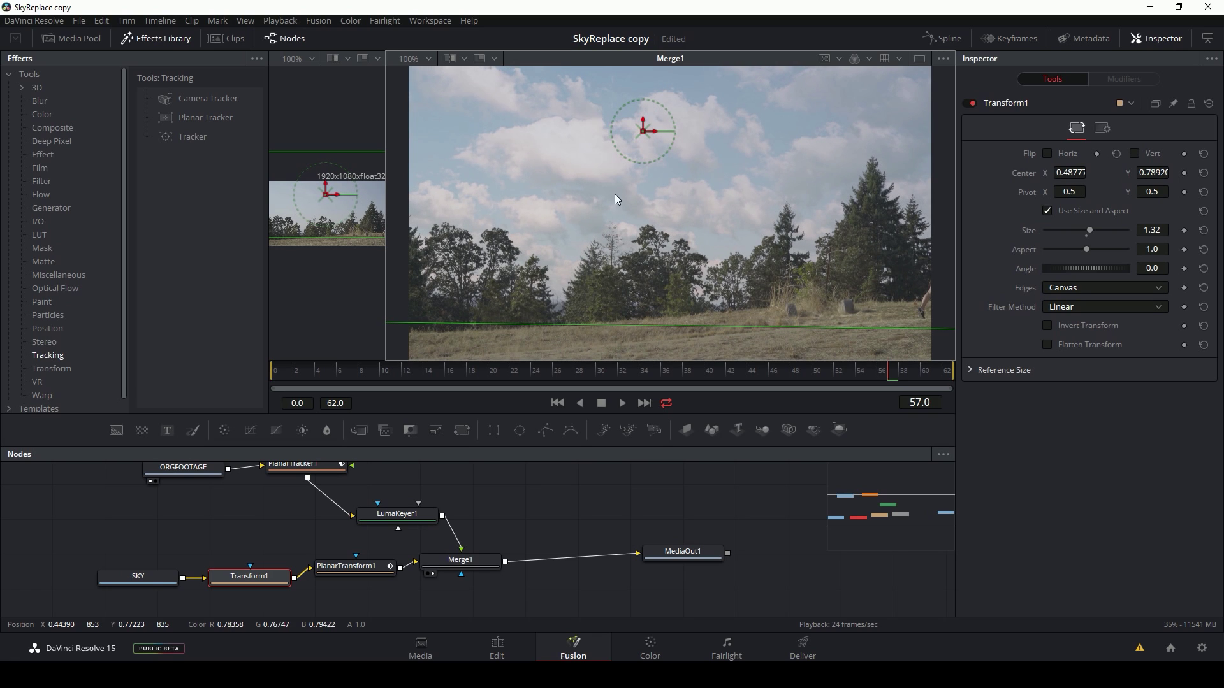
left_click_drag(909, 376, 235, 380)
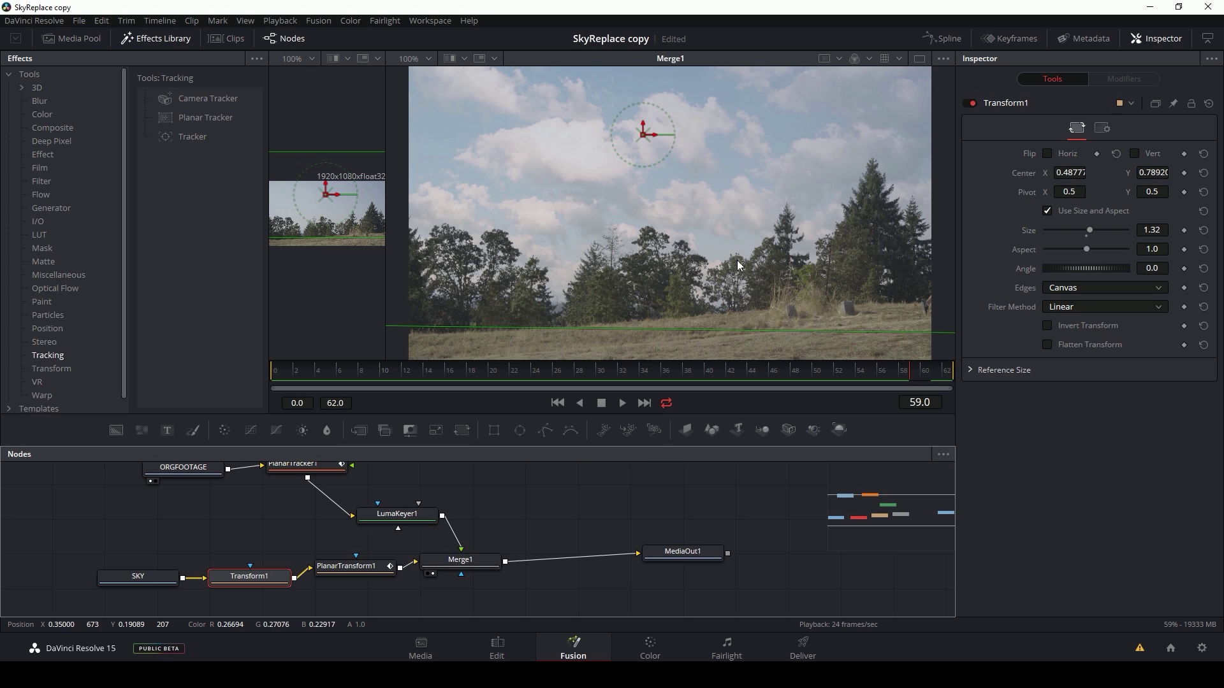
left_click(624, 402)
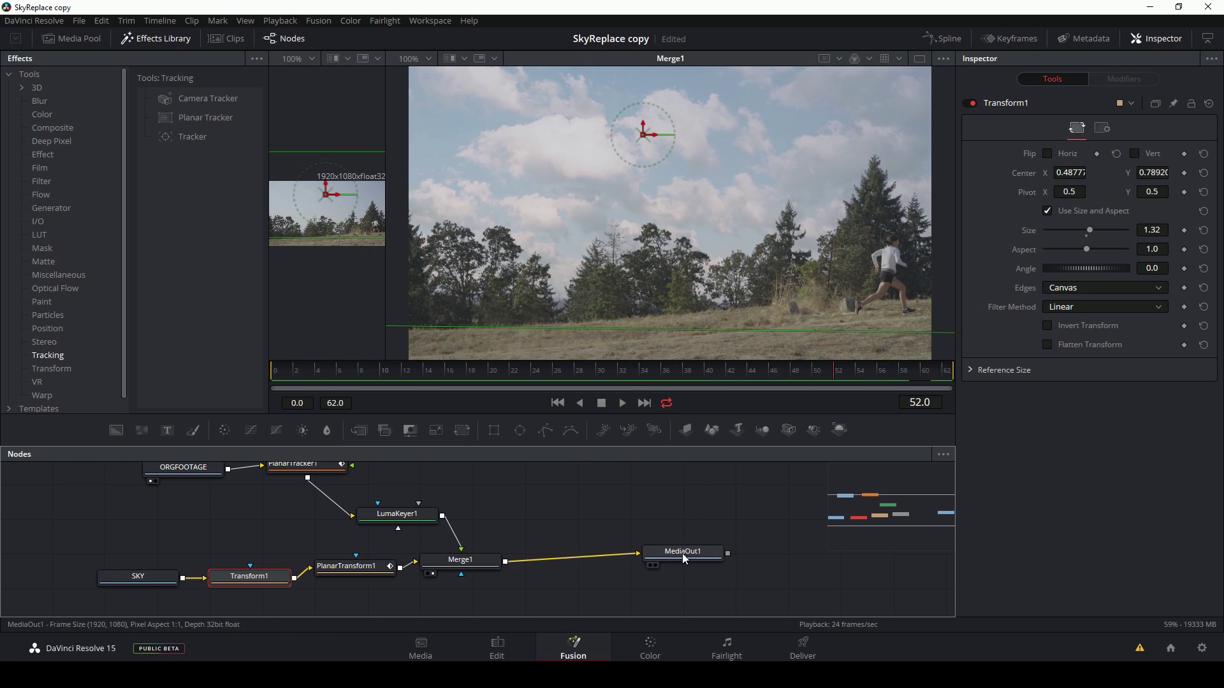
Step: Glance at the Color page, then add ColorCorrector1 after PlanarTransform1 in Fusion
left_click(650, 647)
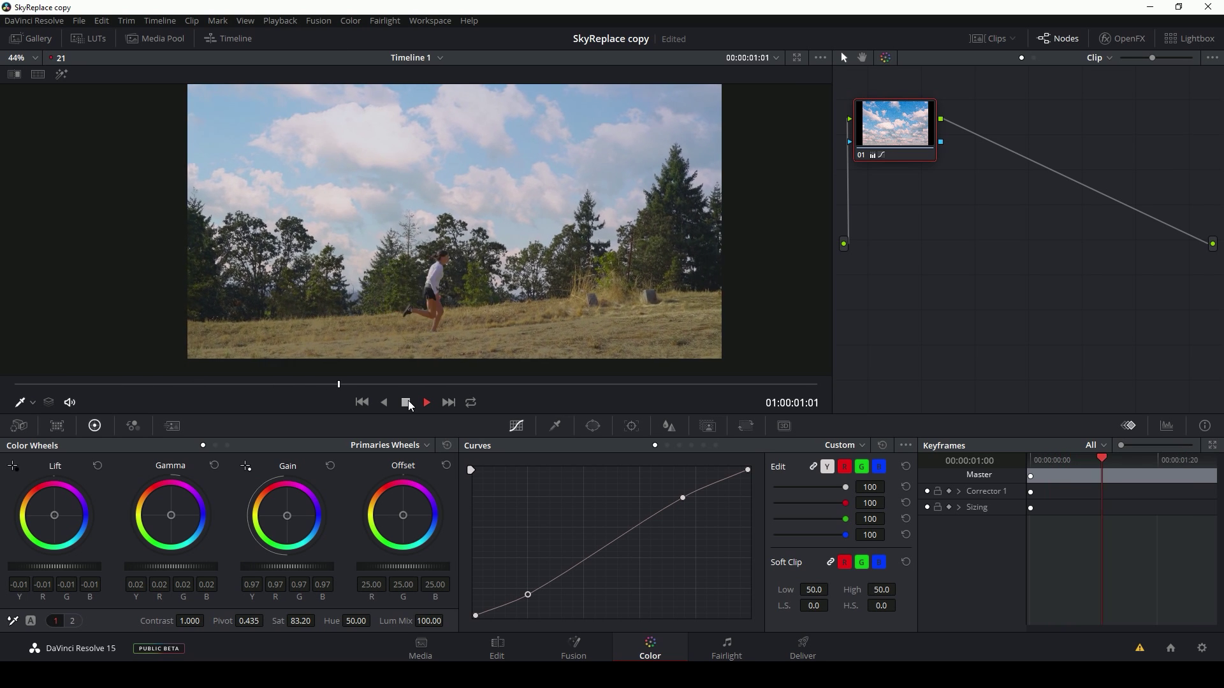
left_click(405, 402)
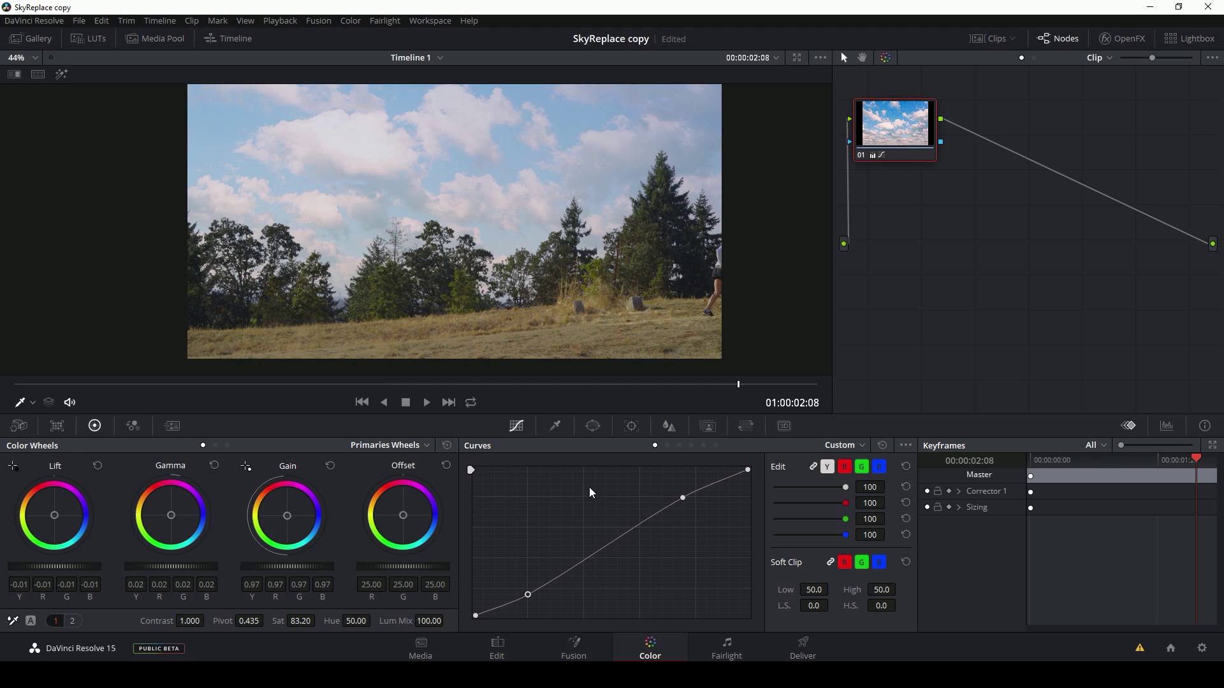
left_click(573, 647)
left_click(366, 576)
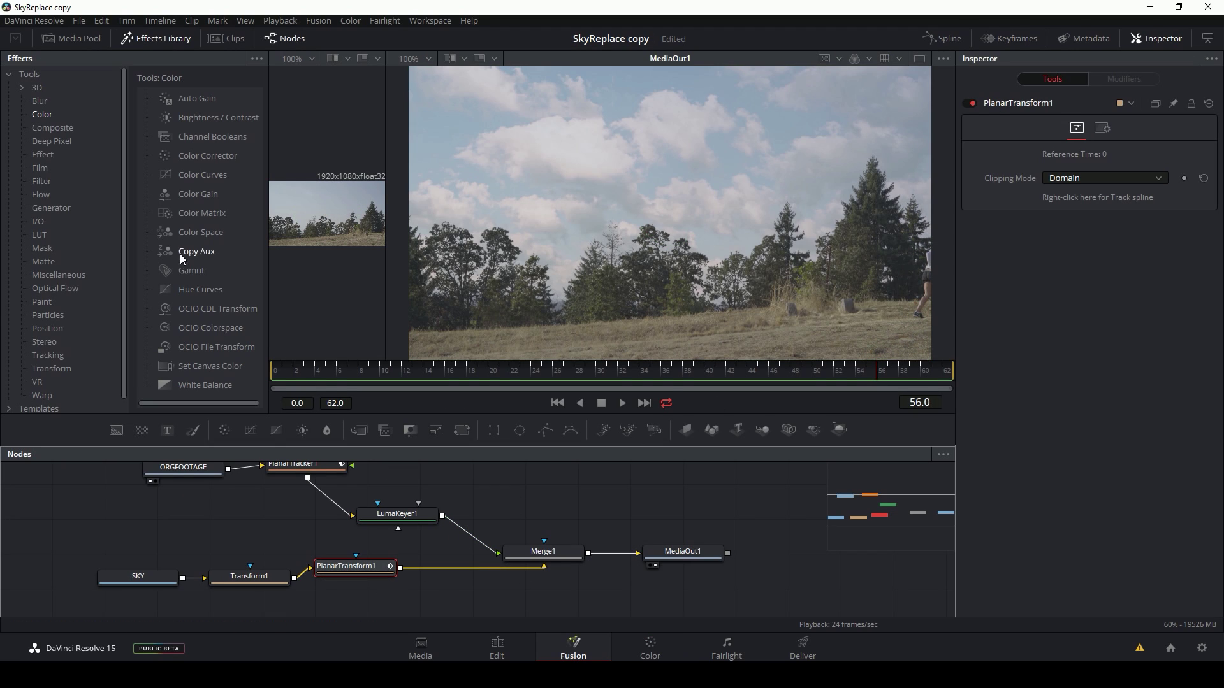
left_click(224, 429)
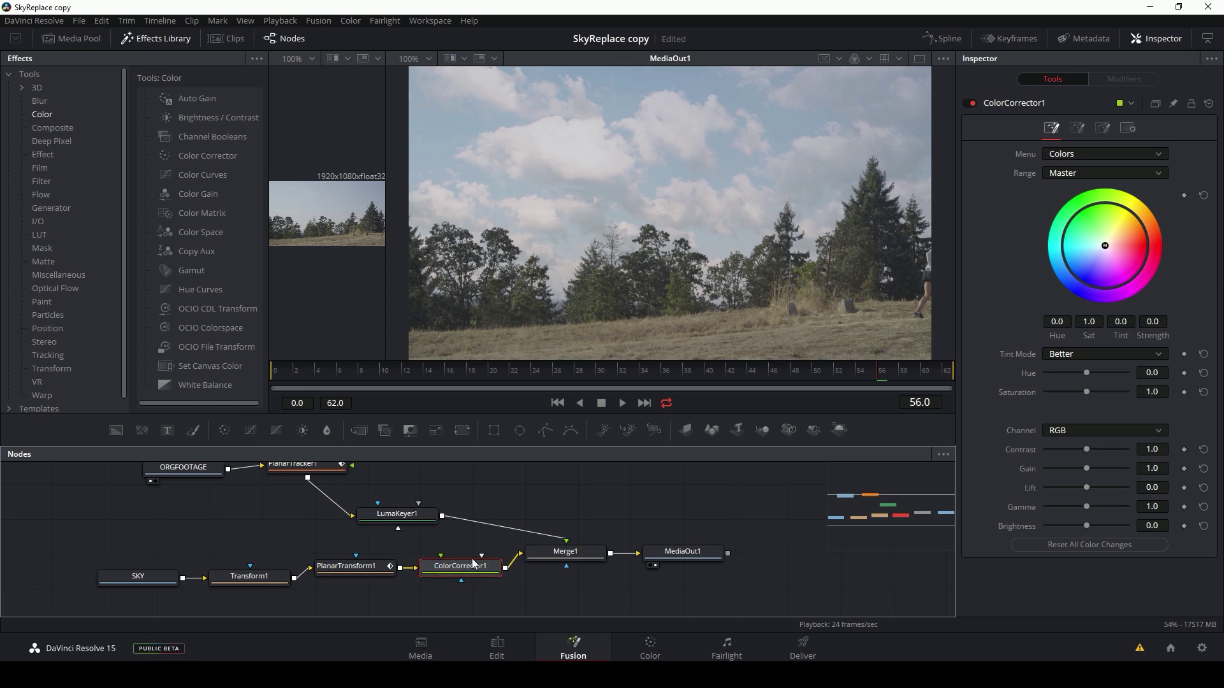
Step: Play the composite on the Color page, zoom in to inspect later frames, then replay from the start
left_click(650, 645)
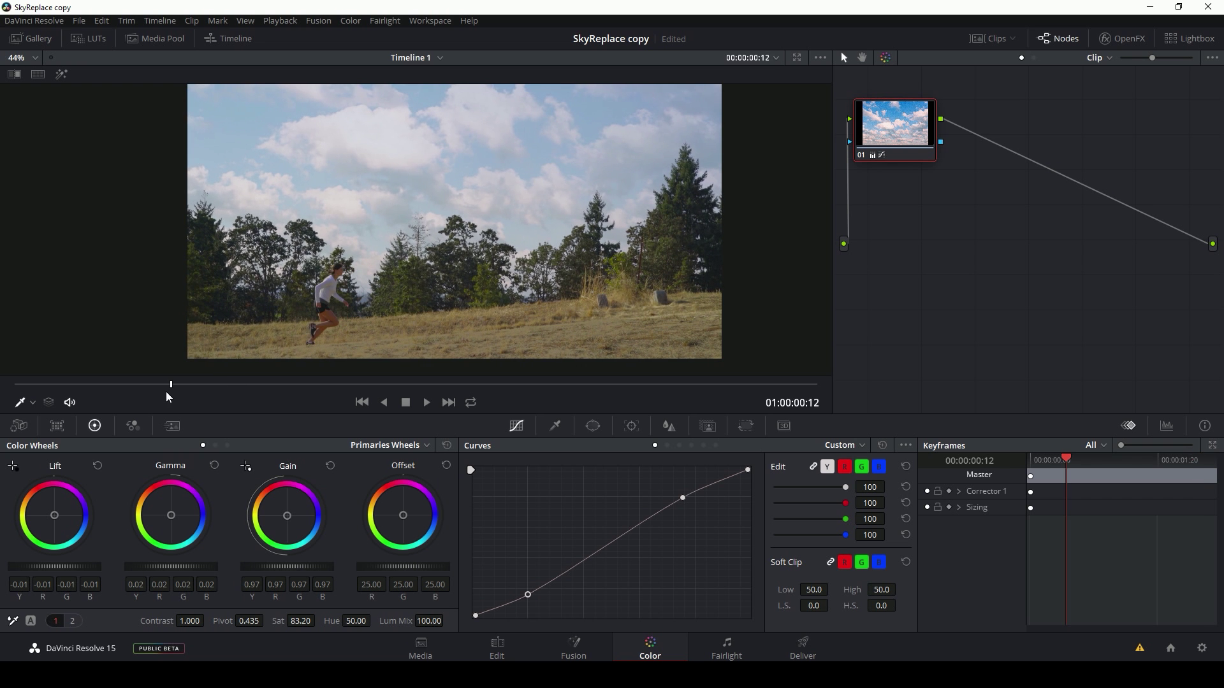
left_click(426, 402)
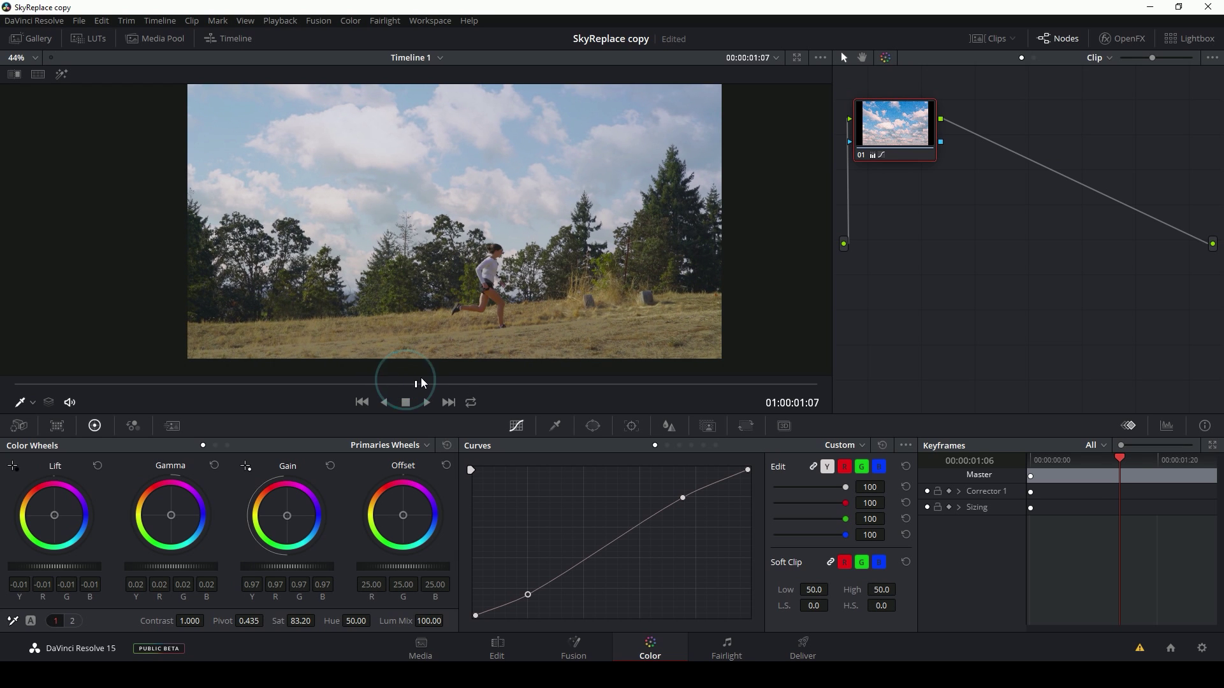
left_click(427, 402)
scroll(554, 269, "up", 4)
scroll(554, 269, "up", 3)
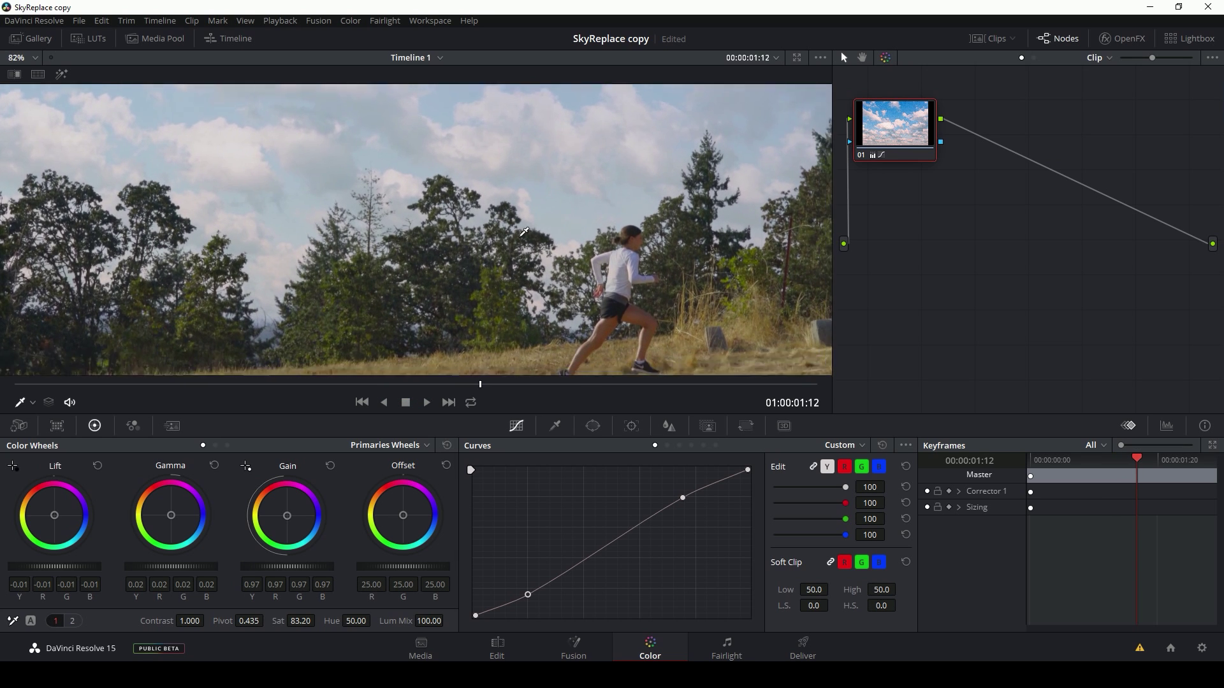
left_click_drag(500, 394, 582, 382)
scroll(540, 246, "down", 6)
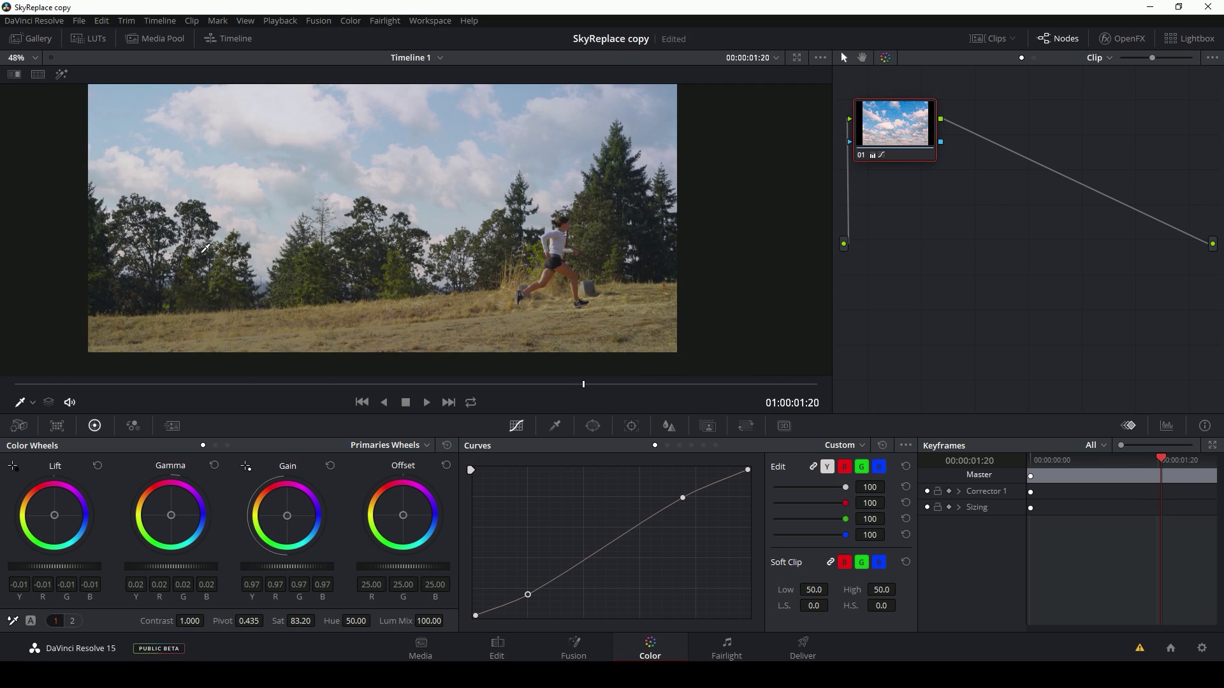
key("Home")
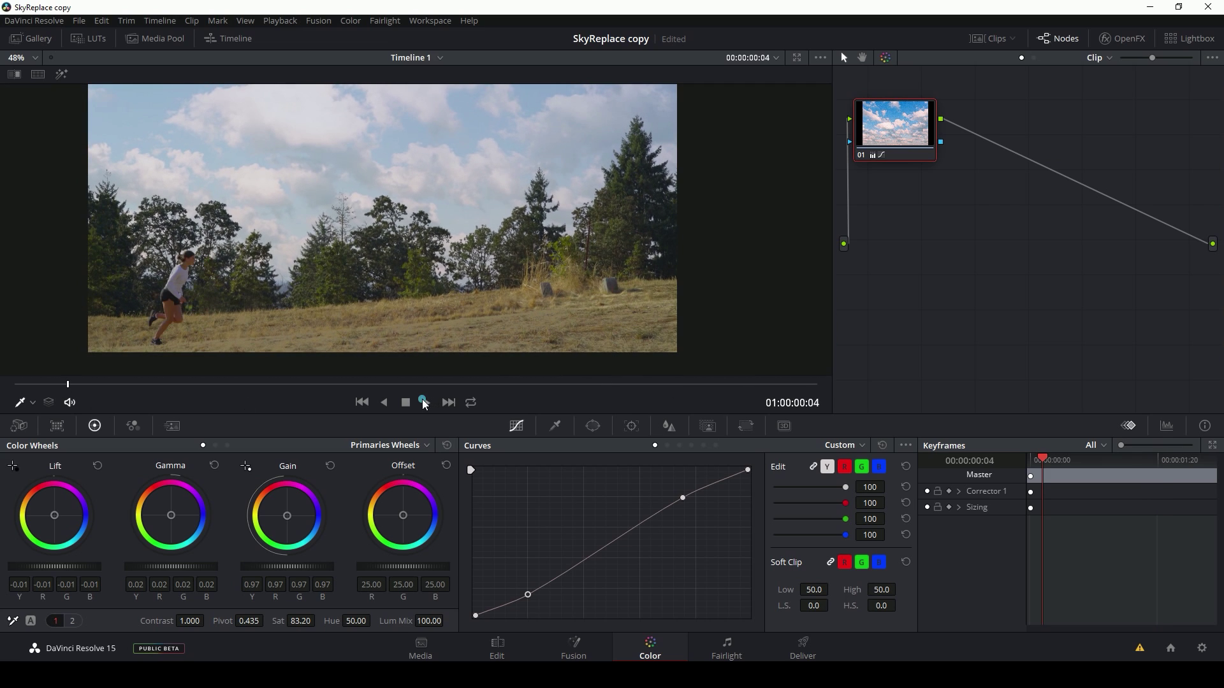
key("space")
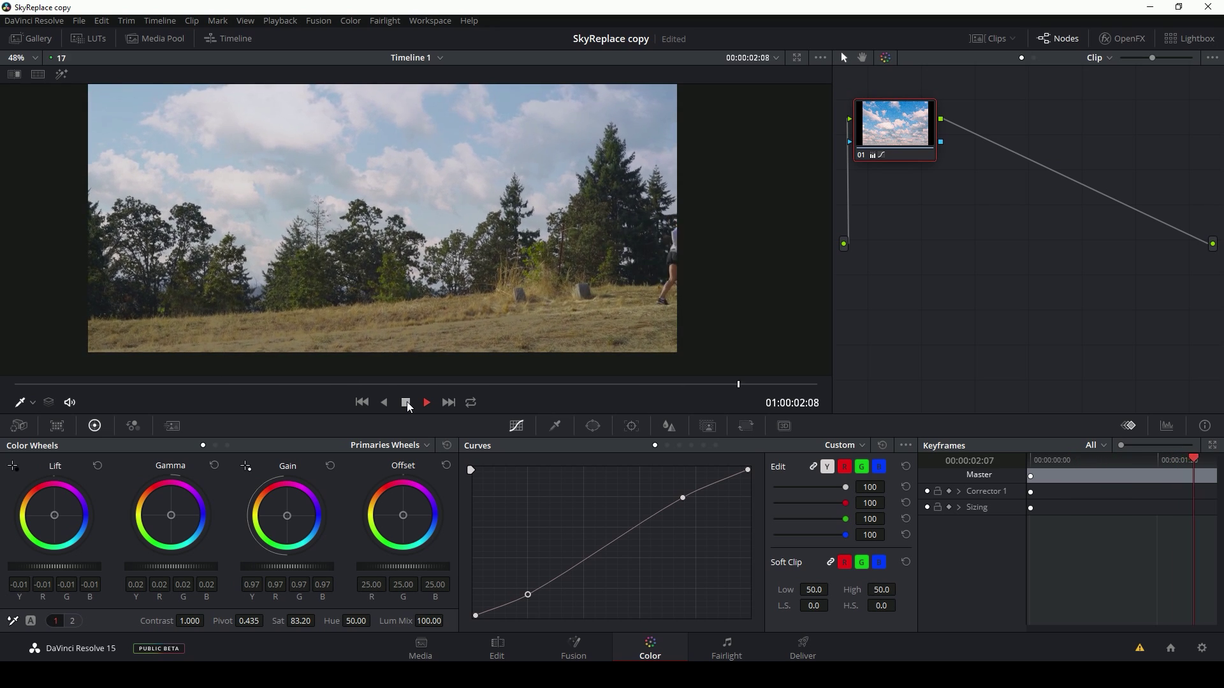